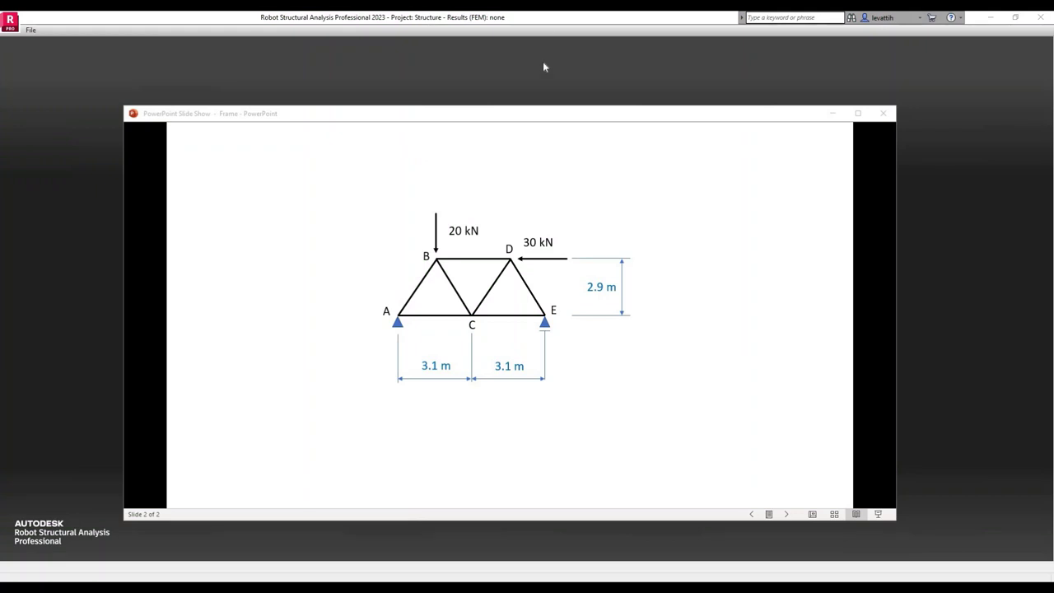
Switch to Robot Structural Analysis and create a new 2D truss project.
{"action": "left_click", "coordinate": [543, 65]}
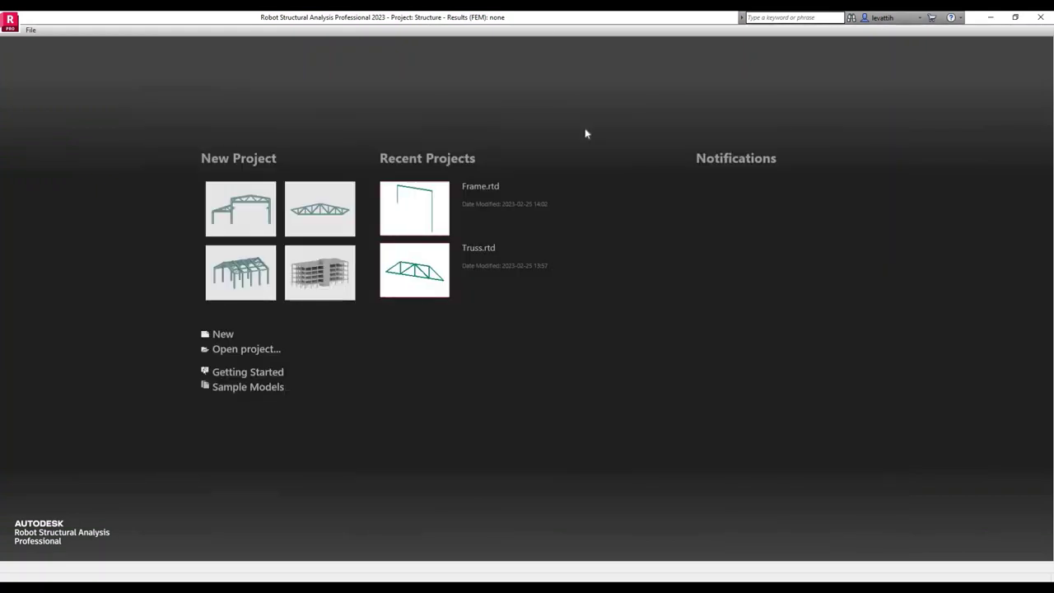
{"action": "left_click", "coordinate": [311, 210]}
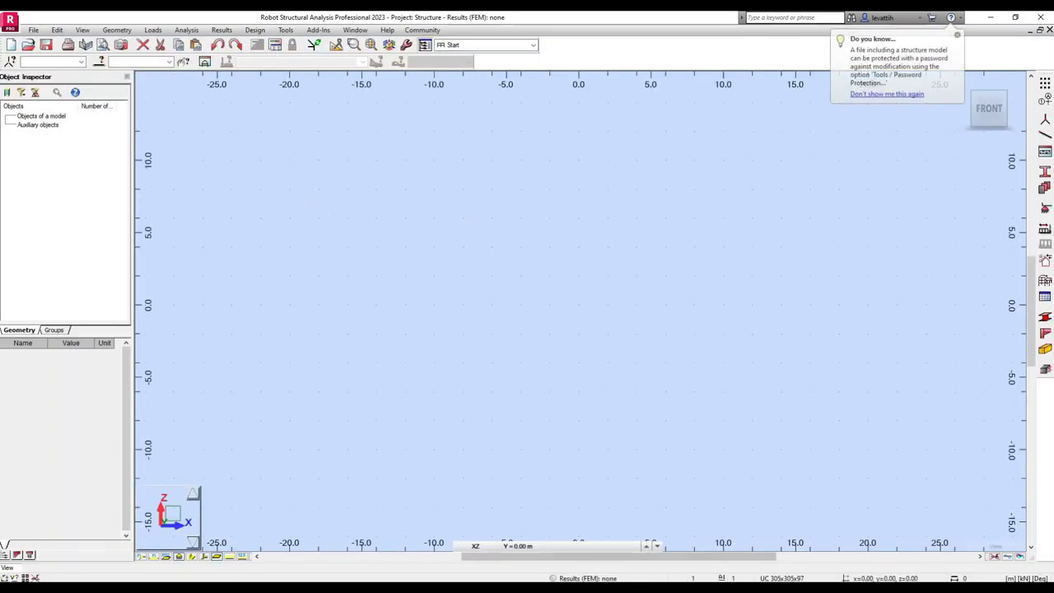
{"action": "key", "text": "alt+Tab"}
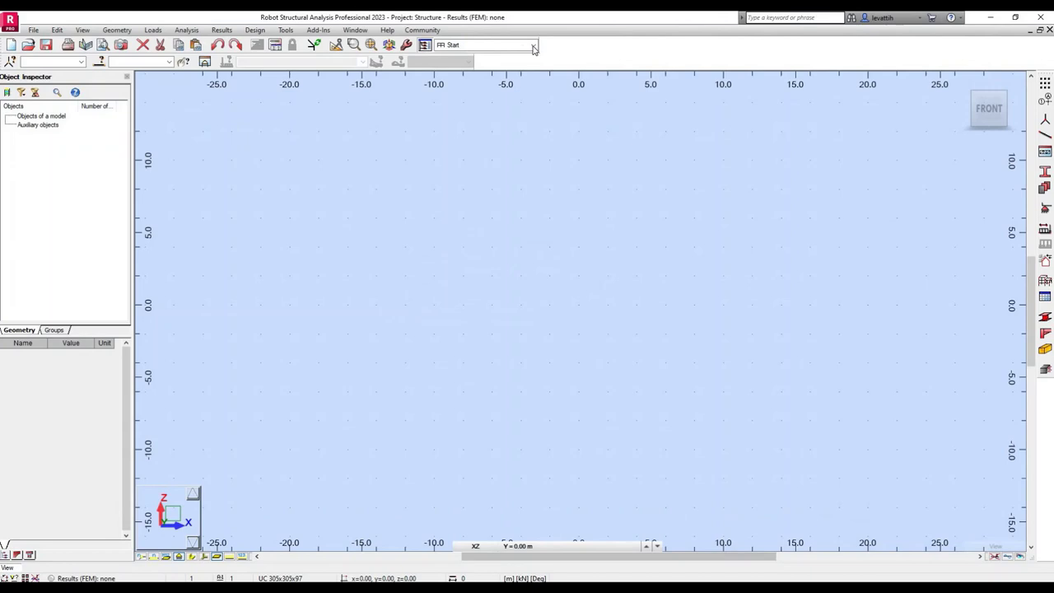
Change the workspace to the Nodes layout and place the first node at the origin (0, 0).
{"action": "left_click", "coordinate": [534, 48]}
{"action": "left_click", "coordinate": [476, 74]}
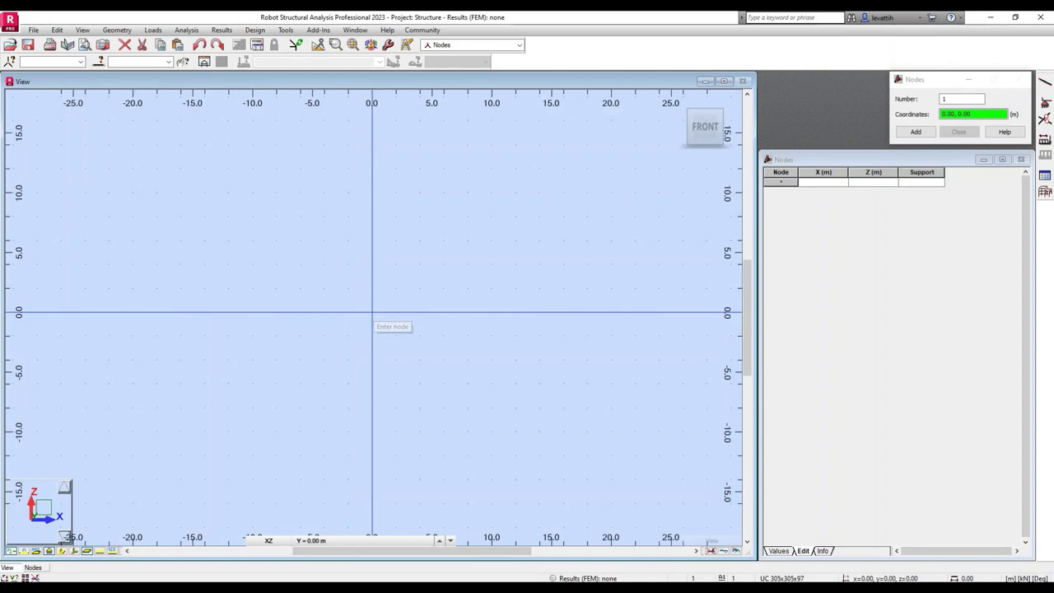
{"action": "left_click", "coordinate": [371, 312]}
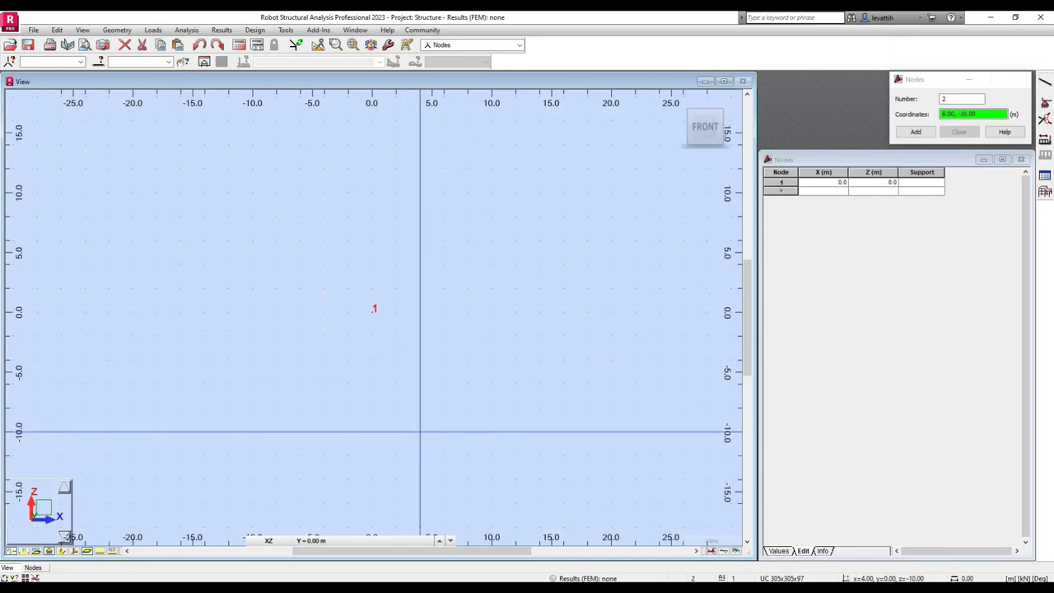
Check the truss sketch's dimensions and add the second bottom-chord node at coordinates 3.1, 0.
{"action": "key", "text": "alt+Tab"}
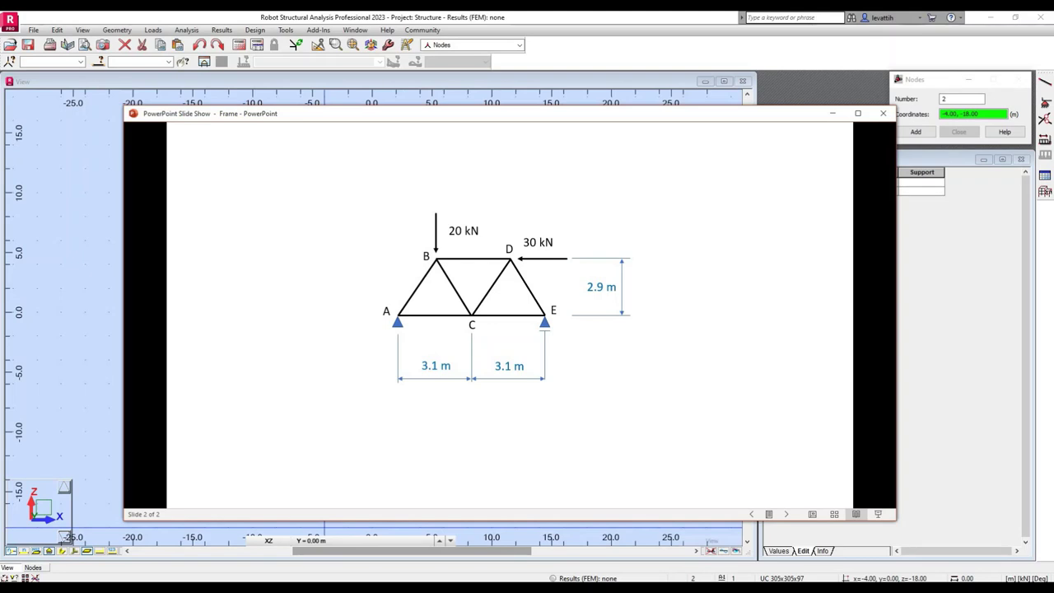
{"action": "key", "text": "alt+Tab"}
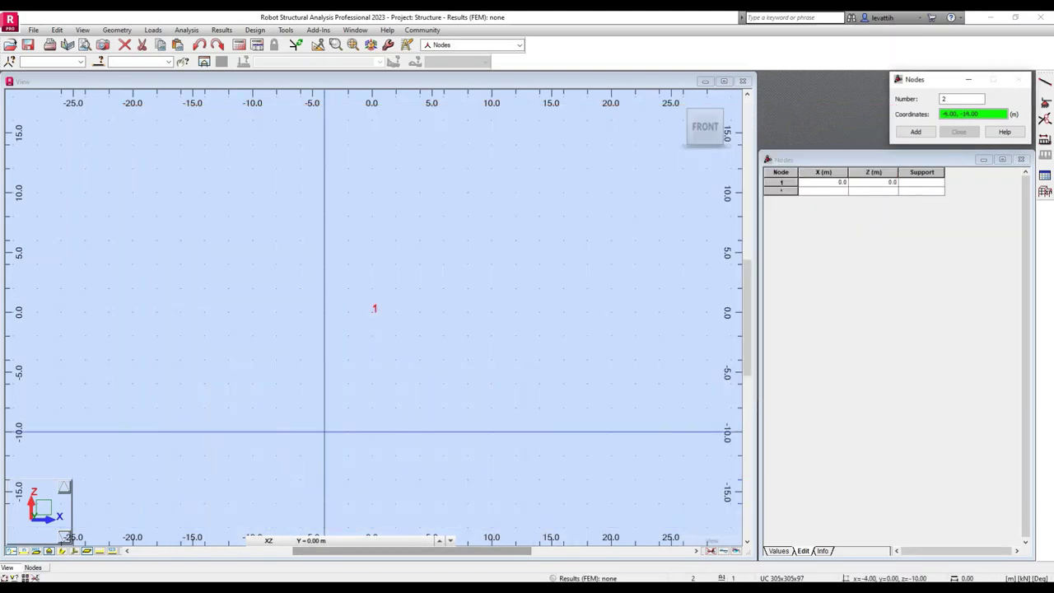
{"action": "left_click_drag", "start_coordinate": [994, 115], "coordinate": [915, 116]}
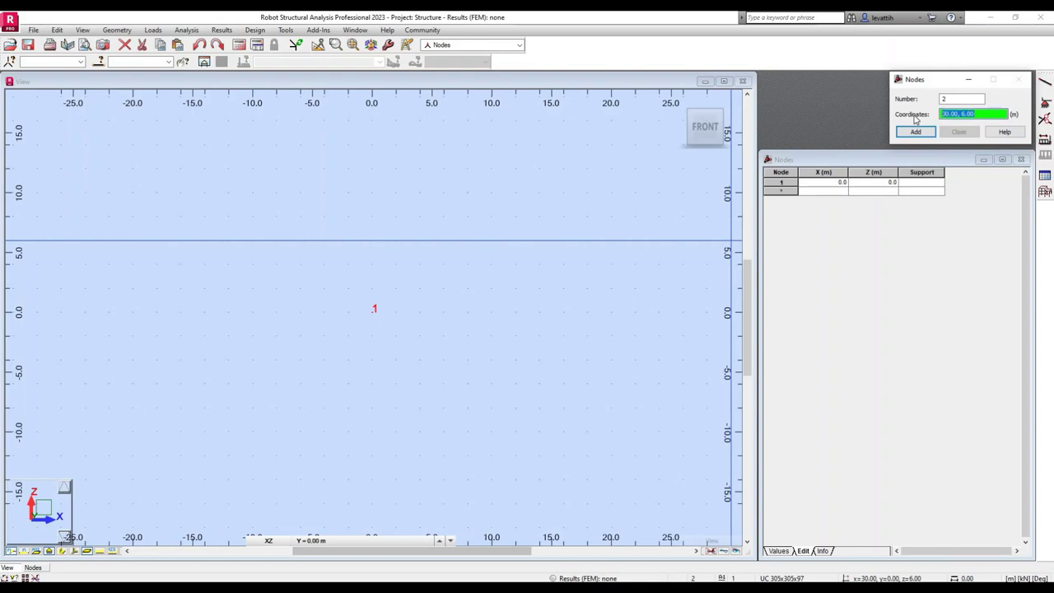
{"action": "type", "text": "3, 1."}
{"action": "type", "text": "0"}
{"action": "left_click", "coordinate": [918, 133]}
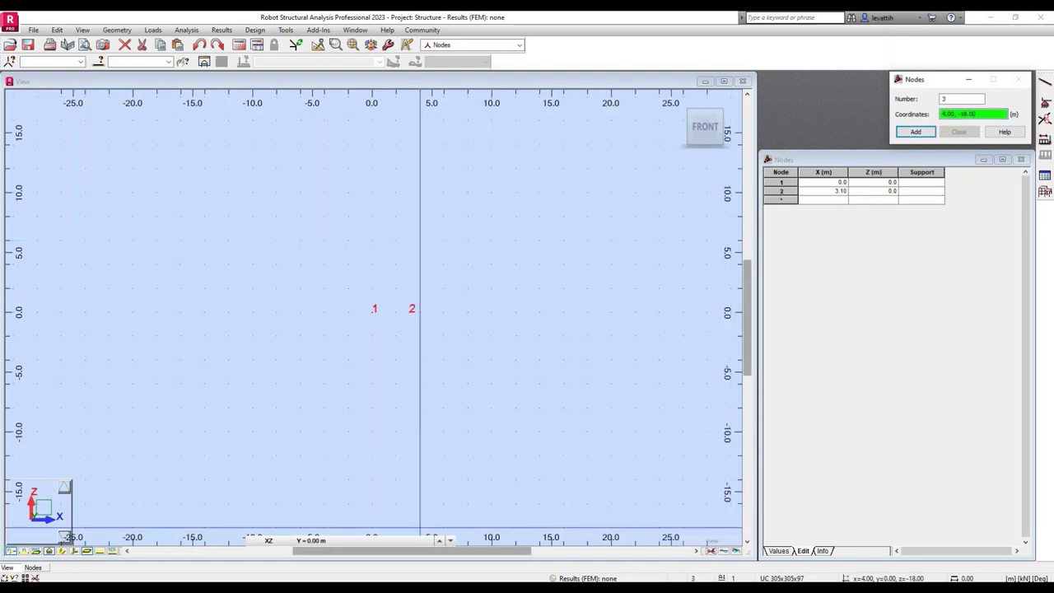
Check the truss sketch and add the third bottom-chord node at coordinates 6.2, 0.
{"action": "key", "text": "alt+Tab"}
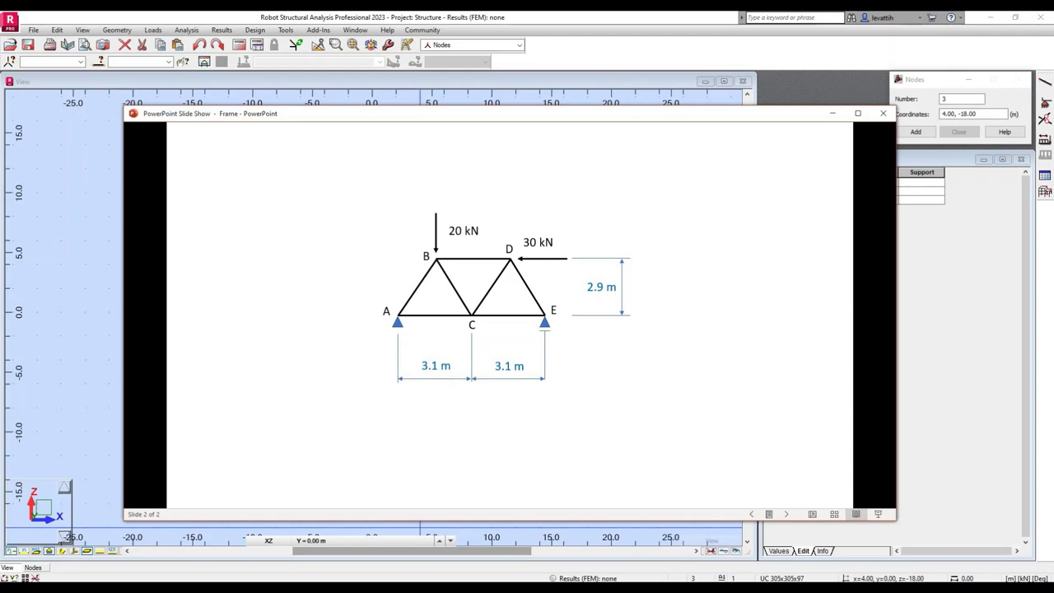
{"action": "left_click", "coordinate": [832, 113]}
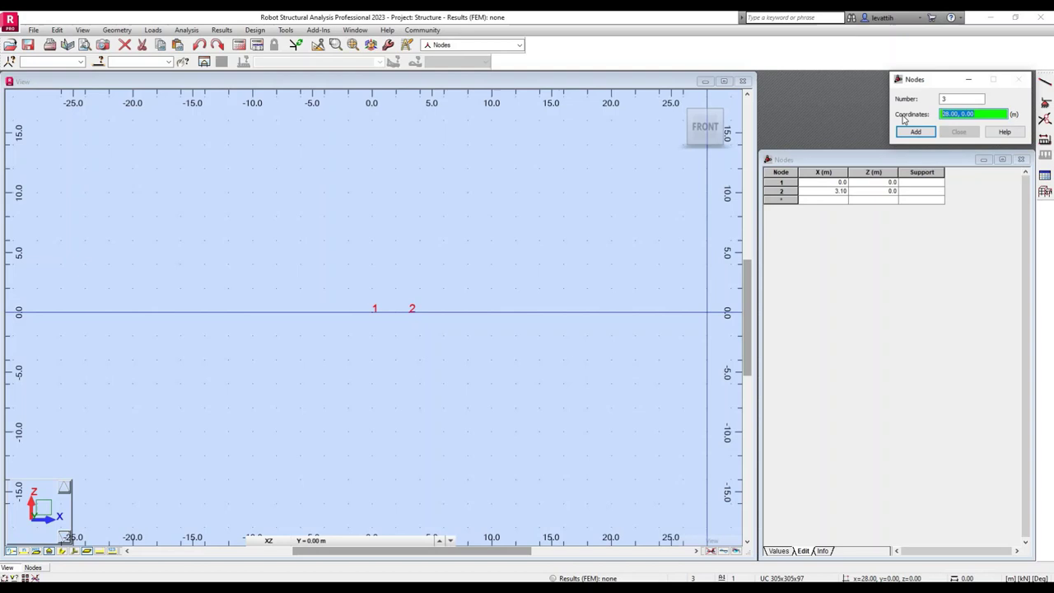
{"action": "type", "text": "6"}
{"action": "type", "text": ",2,0"}
{"action": "left_click", "coordinate": [916, 133]}
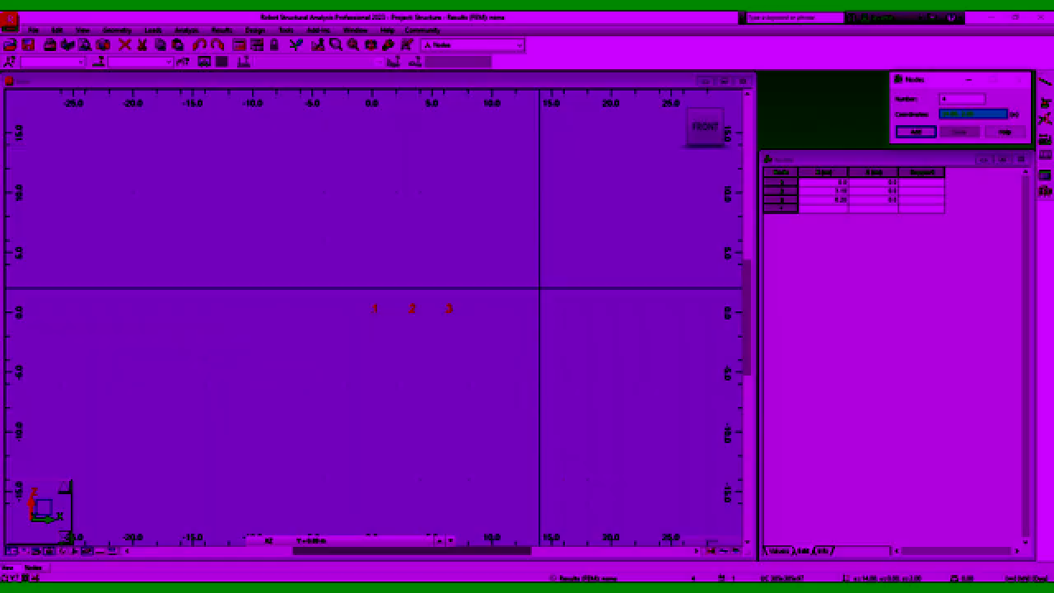
Consult the truss sketch for the top-chord height and add a node at coordinates 1.55, 2.9.
{"action": "scroll", "coordinate": [539, 288], "scroll_direction": "up", "scroll_amount": 5}
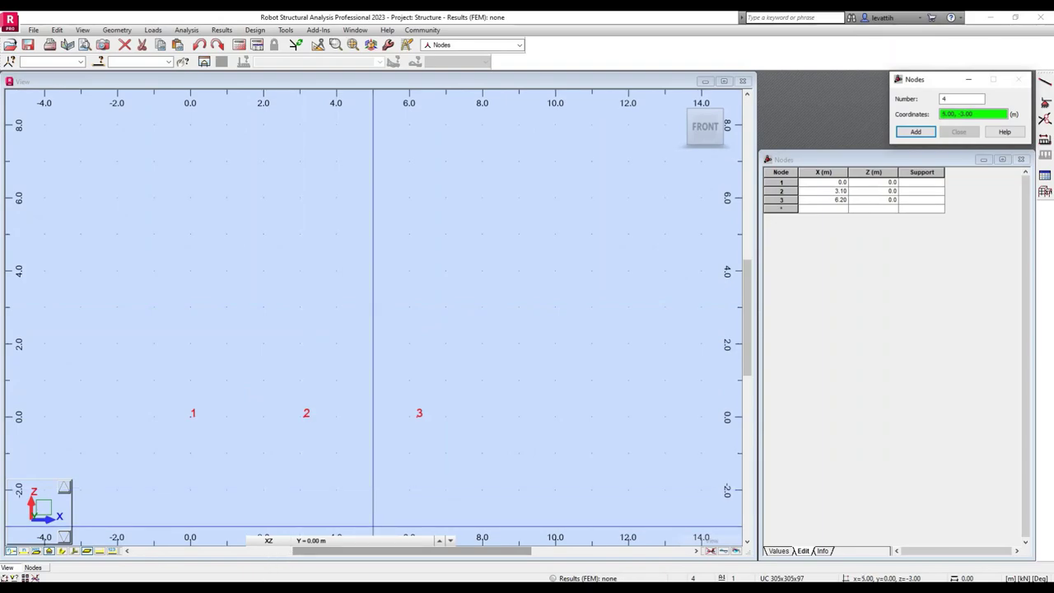
{"action": "left_click", "coordinate": [226, 587]}
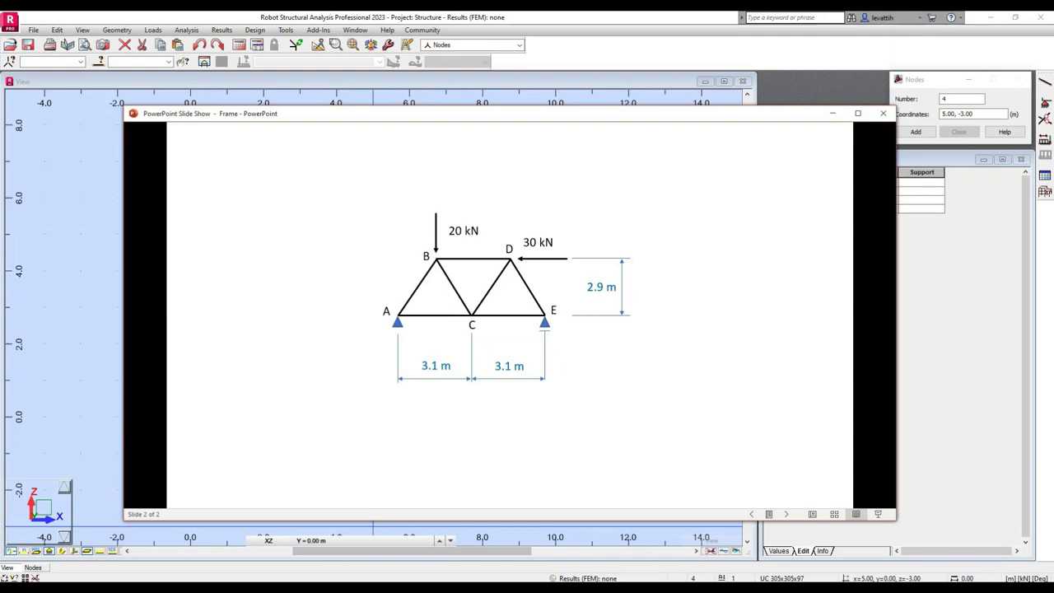
{"action": "left_click", "coordinate": [985, 114]}
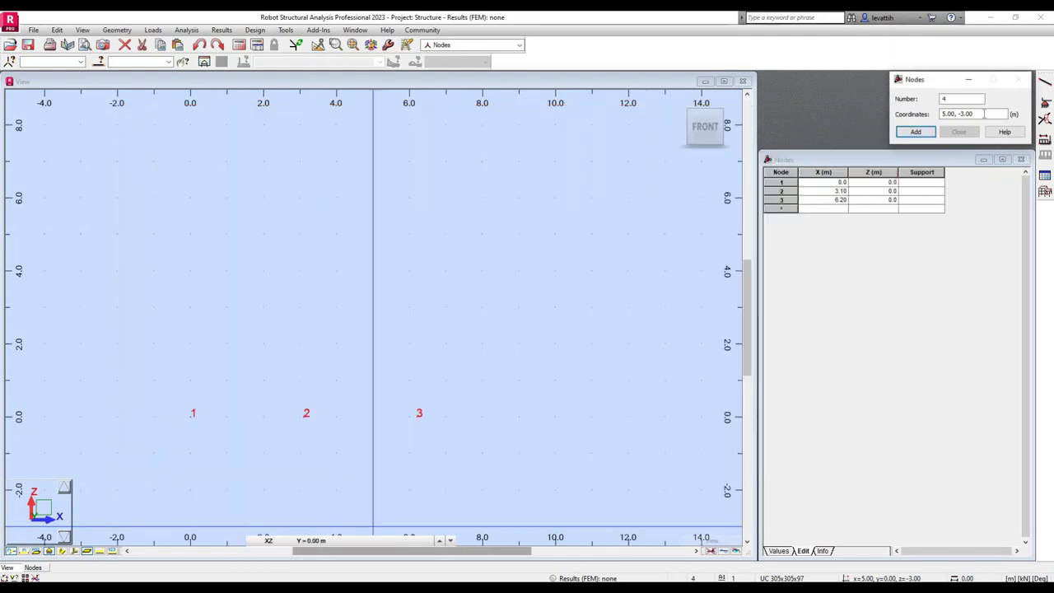
{"action": "left_click", "coordinate": [984, 115]}
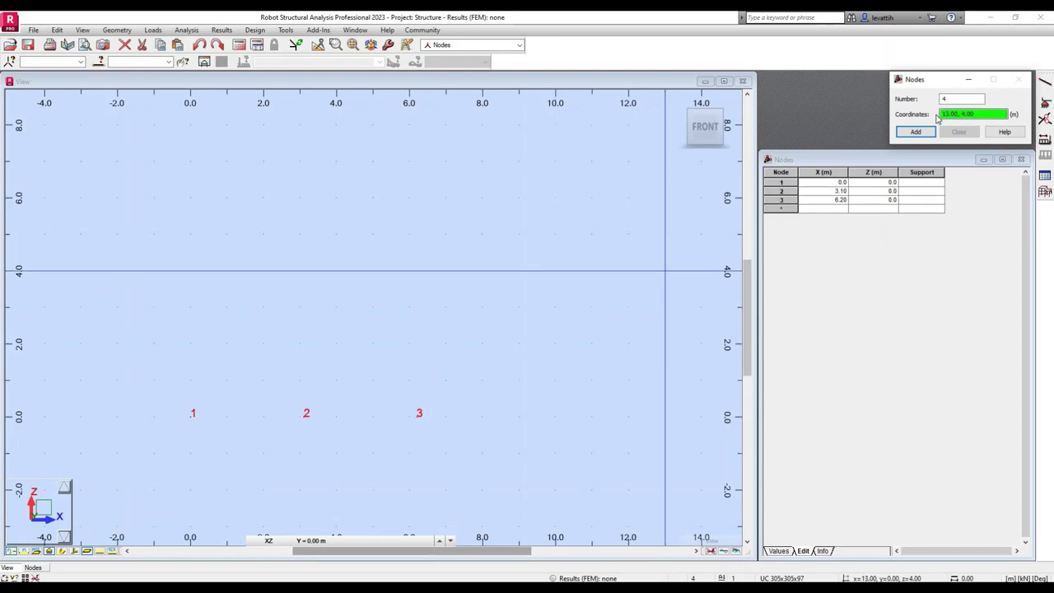
{"action": "left_click_drag", "start_coordinate": [976, 114], "coordinate": [936, 116]}
{"action": "type", "text": "6"}
{"action": "type", "text": ".55"}
{"action": "type", "text": ",2.9"}
{"action": "left_click", "coordinate": [916, 133]}
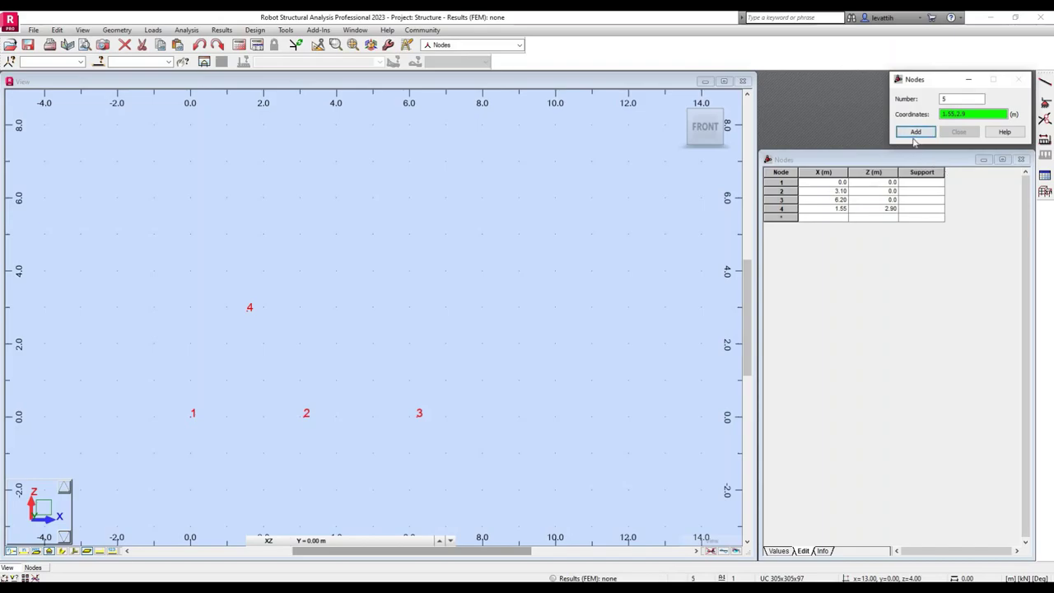
Add the second top-chord node at coordinates 4.65, 2.9.
{"action": "left_click", "coordinate": [915, 133]}
{"action": "left_click_drag", "start_coordinate": [943, 115], "coordinate": [909, 119]}
{"action": "type", "text": "4.65"}
{"action": "left_click", "coordinate": [915, 132]}
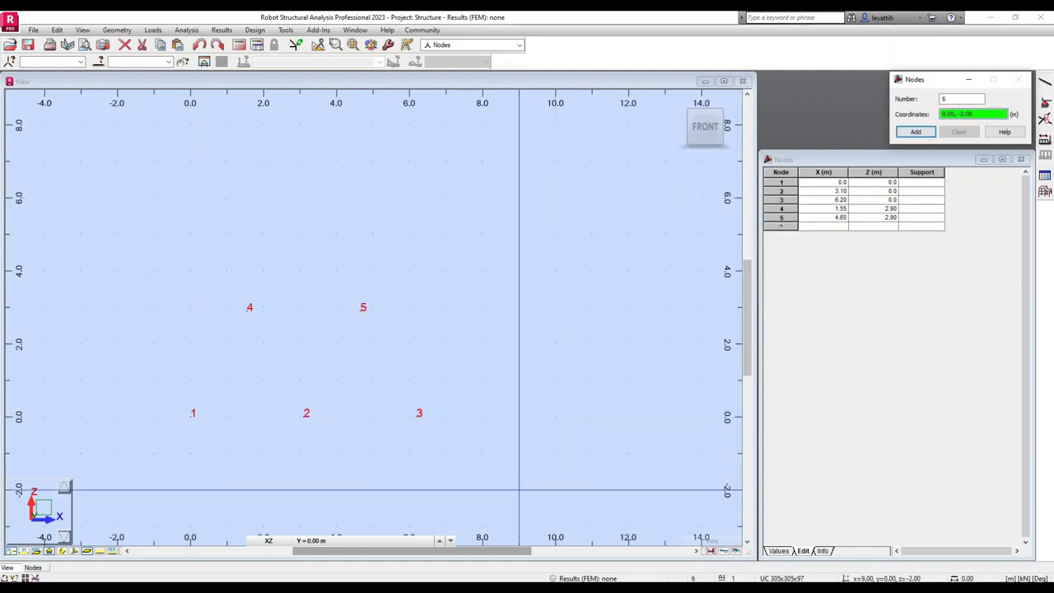
Compare the nodes with the truss sketch, change to the Members layout and draw a member from node 1 to node 4.
{"action": "key", "text": "alt+Tab"}
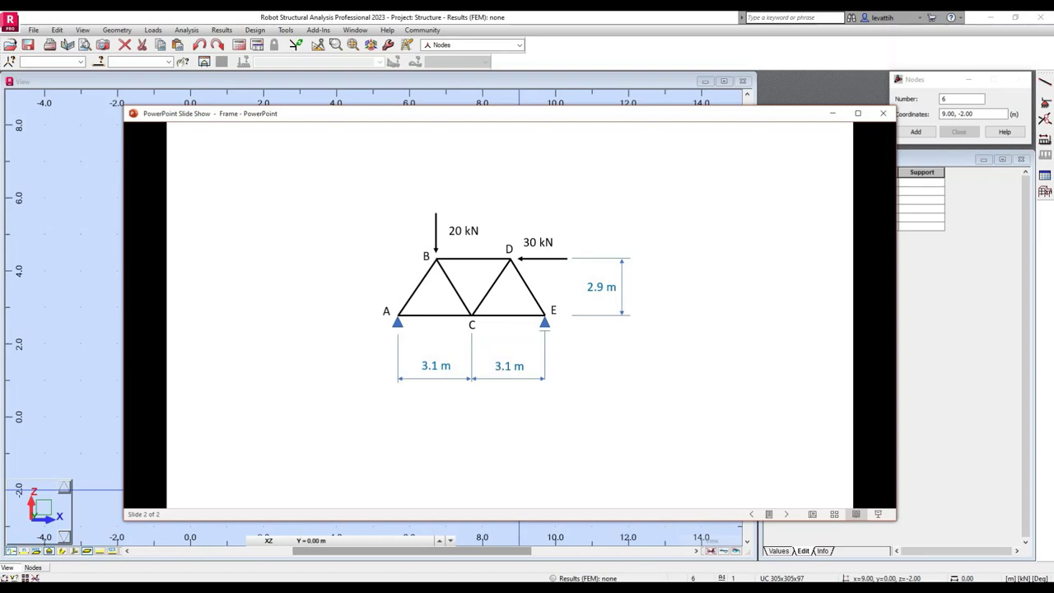
{"action": "key", "text": "alt+Tab"}
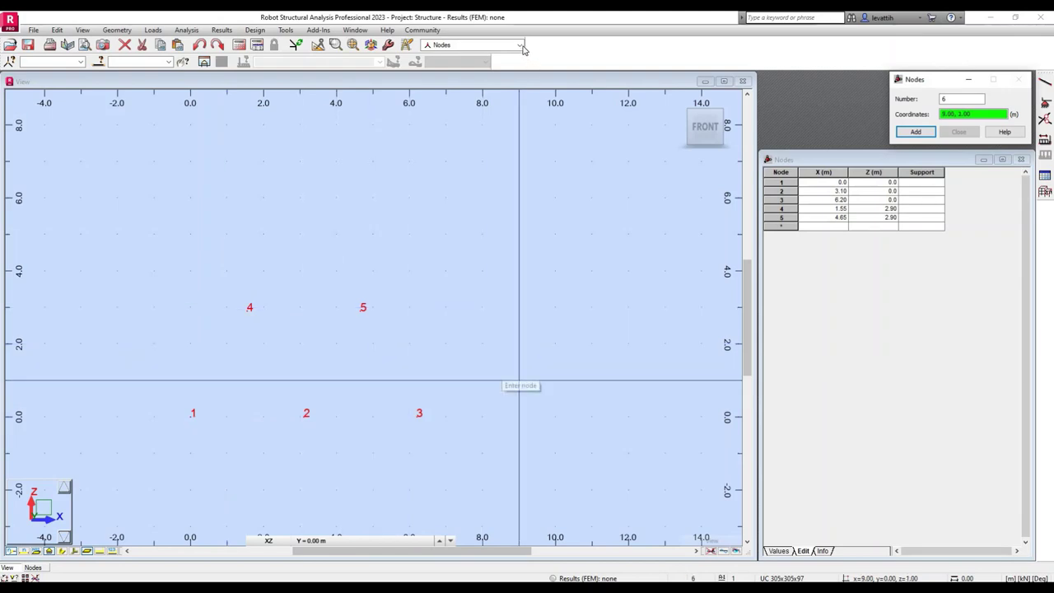
{"action": "left_click", "coordinate": [465, 46]}
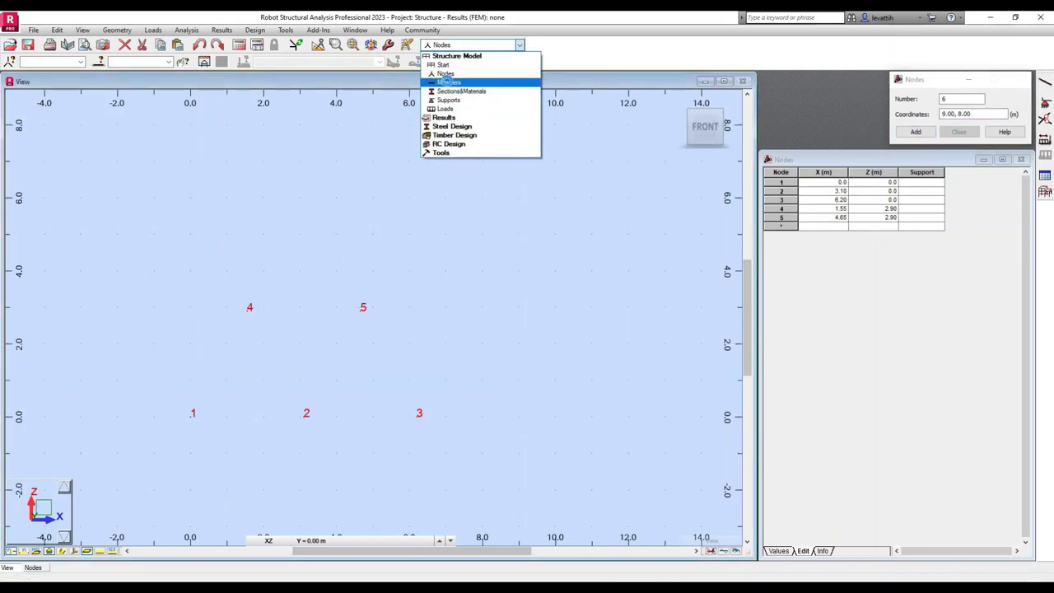
{"action": "left_click", "coordinate": [449, 82]}
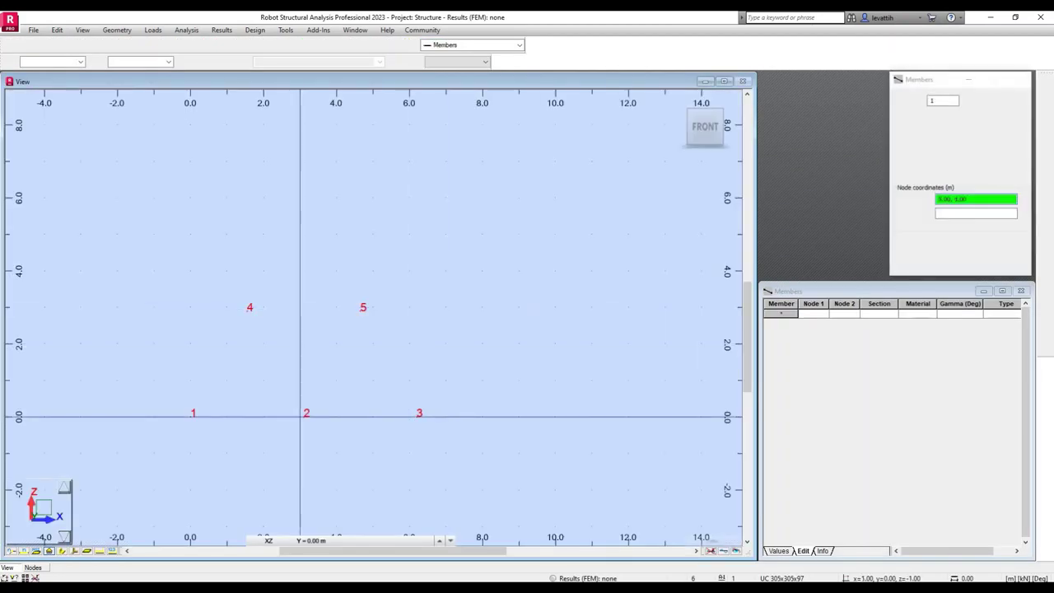
{"action": "left_click", "coordinate": [190, 415]}
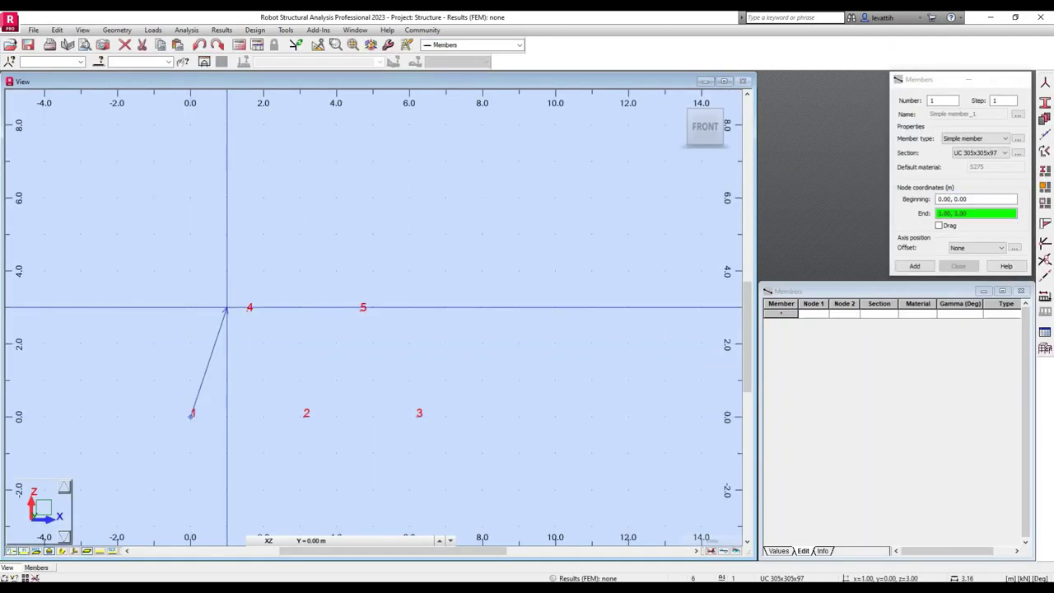
{"action": "left_click", "coordinate": [249, 307]}
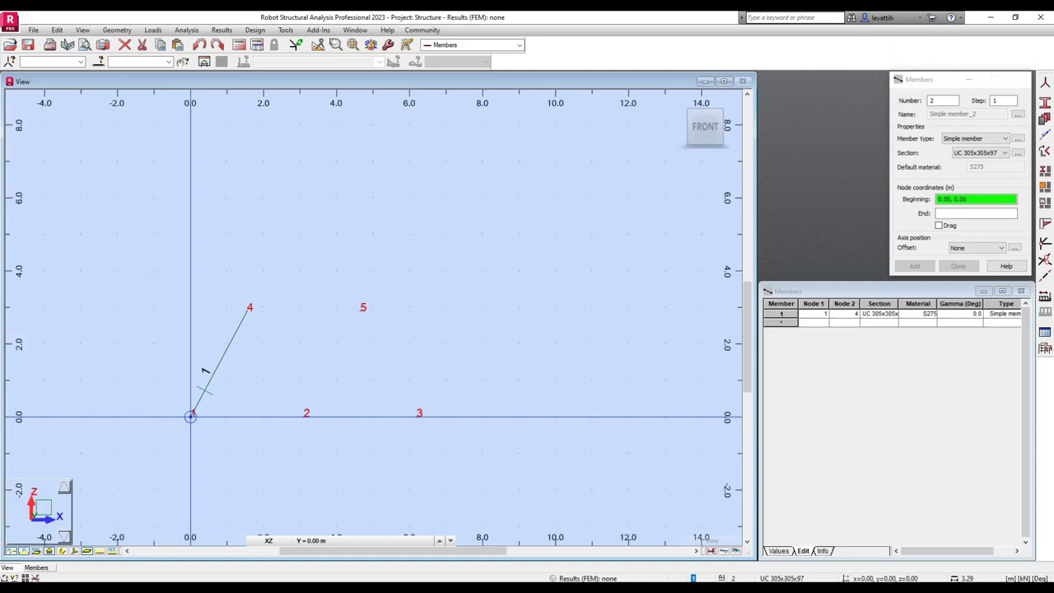
Draw the two bottom-chord members from node 1 to node 2 and from node 2 to node 3.
{"action": "left_click", "coordinate": [190, 415]}
{"action": "left_click", "coordinate": [305, 414]}
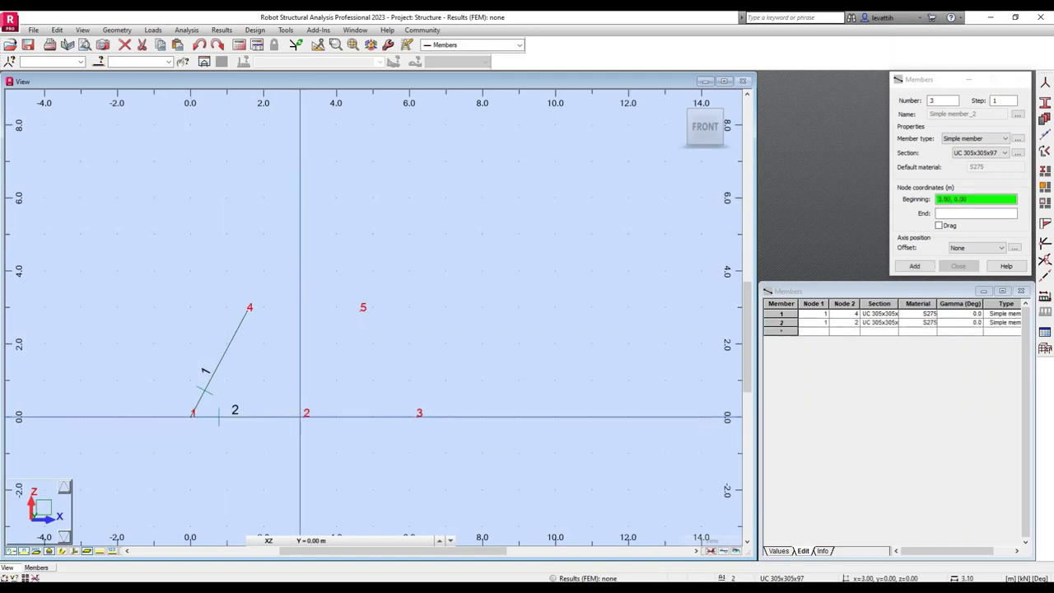
{"action": "left_click", "coordinate": [304, 416]}
{"action": "left_click", "coordinate": [417, 416]}
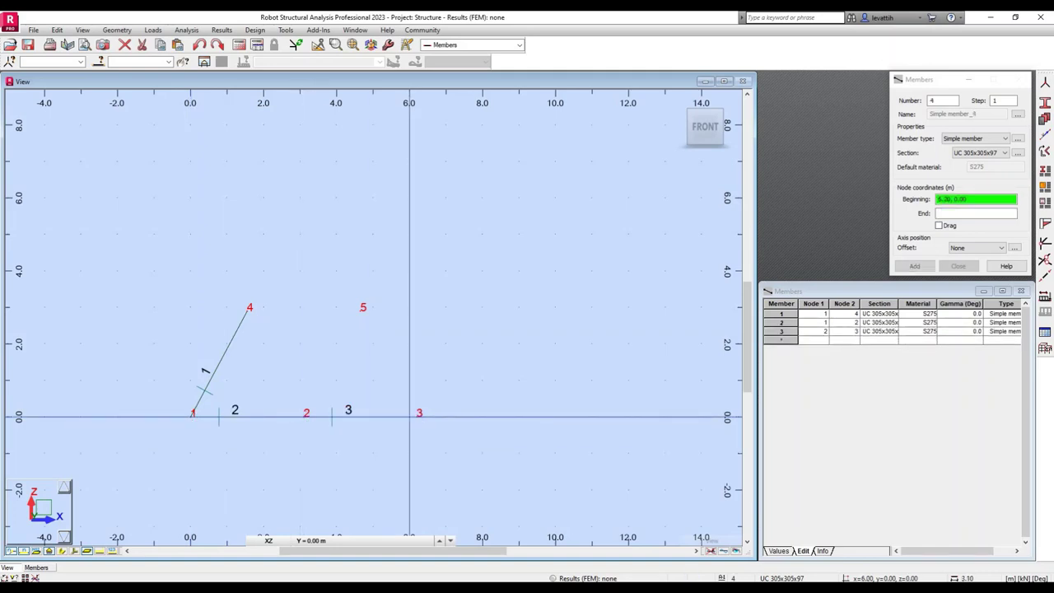
Draw the top-chord member from node 4 to node 5 and the end diagonal from node 5 to node 3.
{"action": "left_click", "coordinate": [247, 310]}
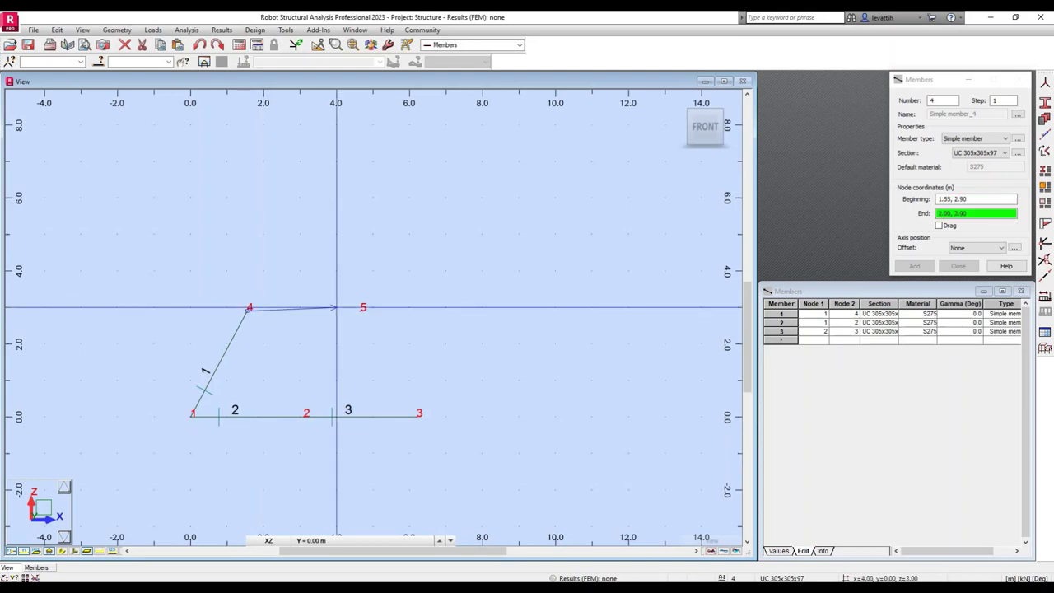
{"action": "left_click", "coordinate": [360, 309]}
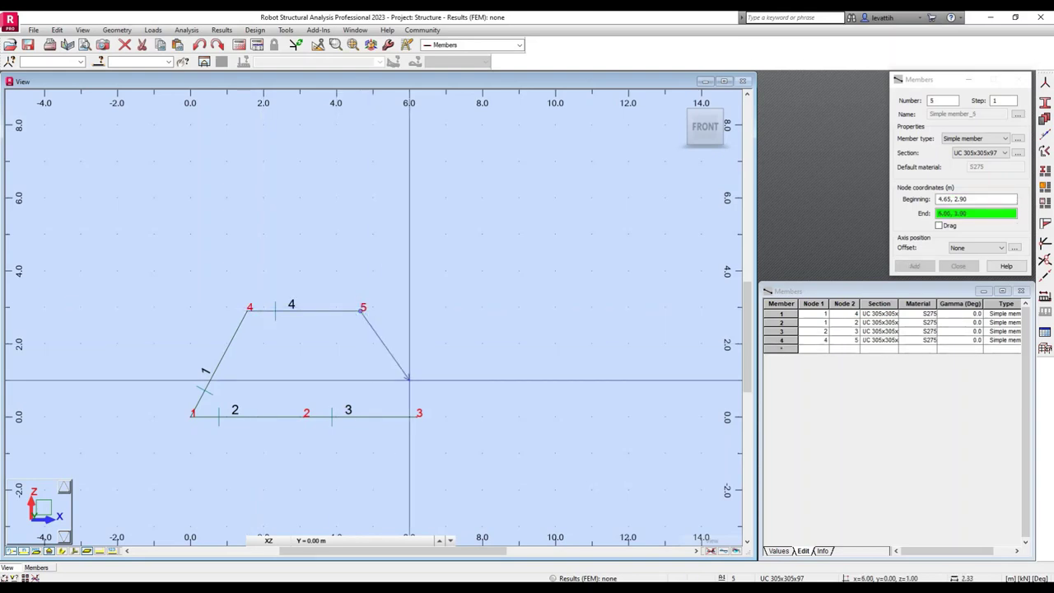
{"action": "left_click", "coordinate": [419, 412]}
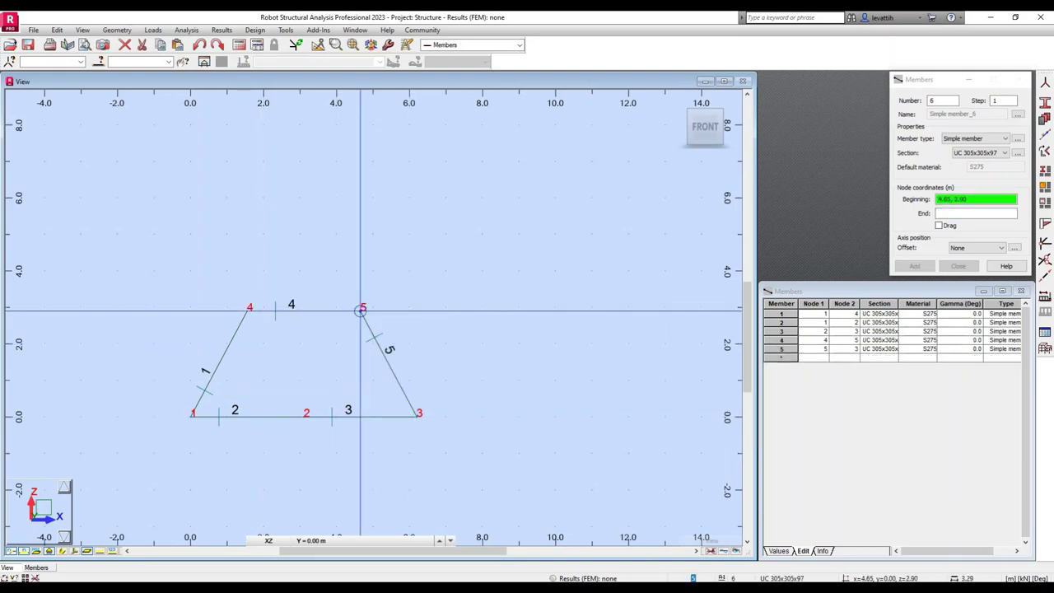
Draw the two inner diagonals from node 5 to node 2 and from node 4 to node 2.
{"action": "left_click", "coordinate": [361, 309]}
{"action": "left_click", "coordinate": [306, 412]}
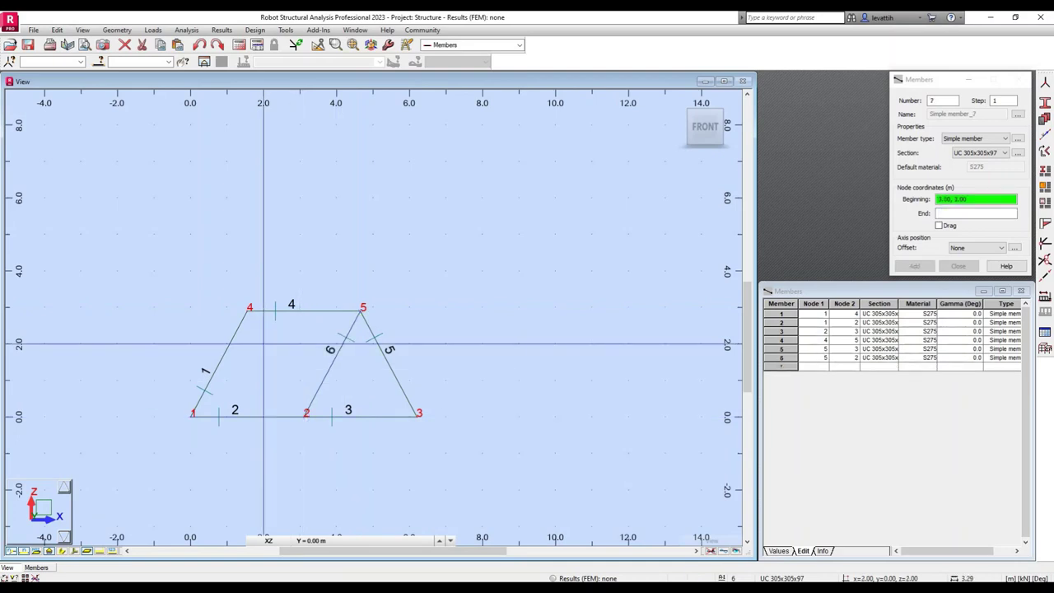
{"action": "left_click", "coordinate": [249, 309]}
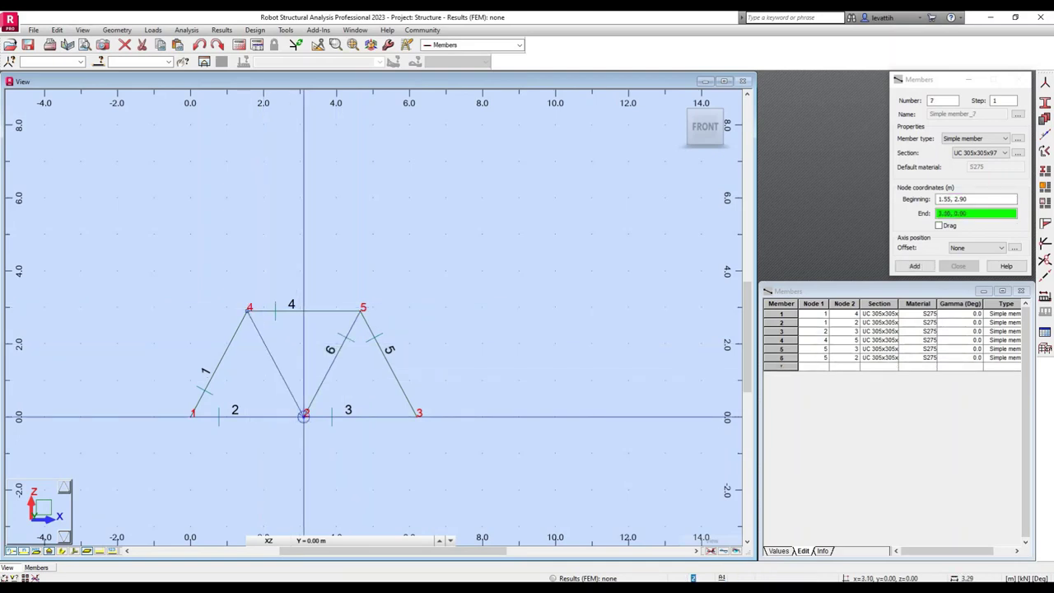
{"action": "left_click", "coordinate": [305, 414]}
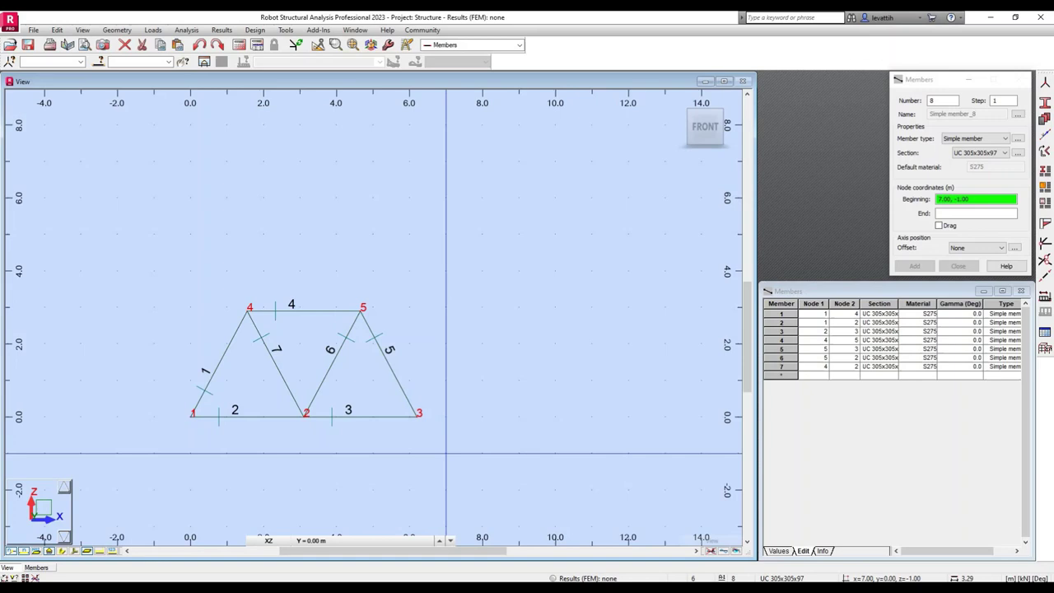
Change to the Sections & Materials layout and begin a new parametric steel section in S275.
{"action": "scroll", "coordinate": [228, 453], "scroll_direction": "up", "scroll_amount": 2}
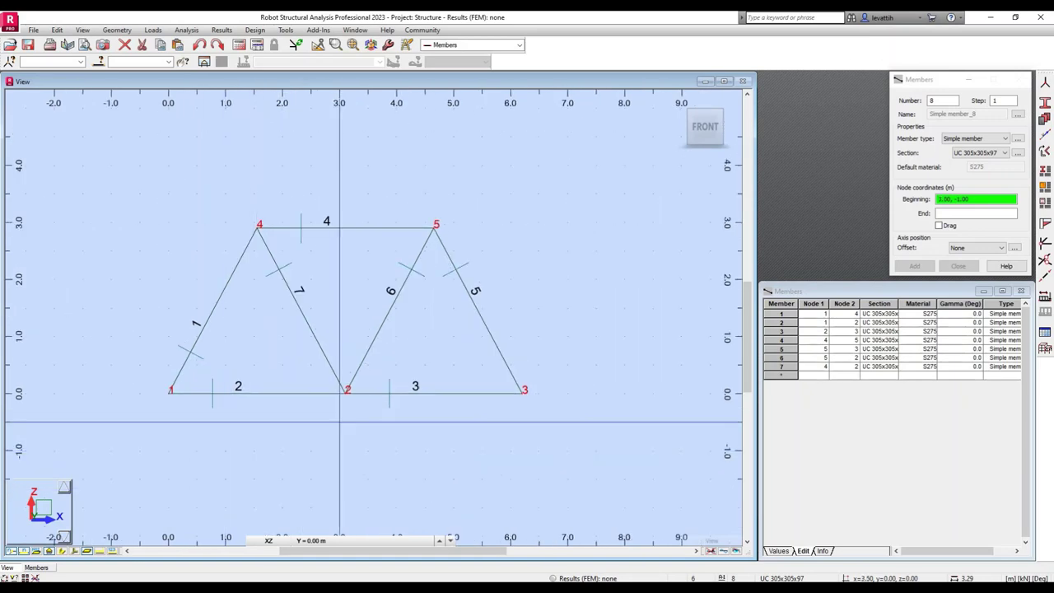
{"action": "left_click", "coordinate": [521, 47]}
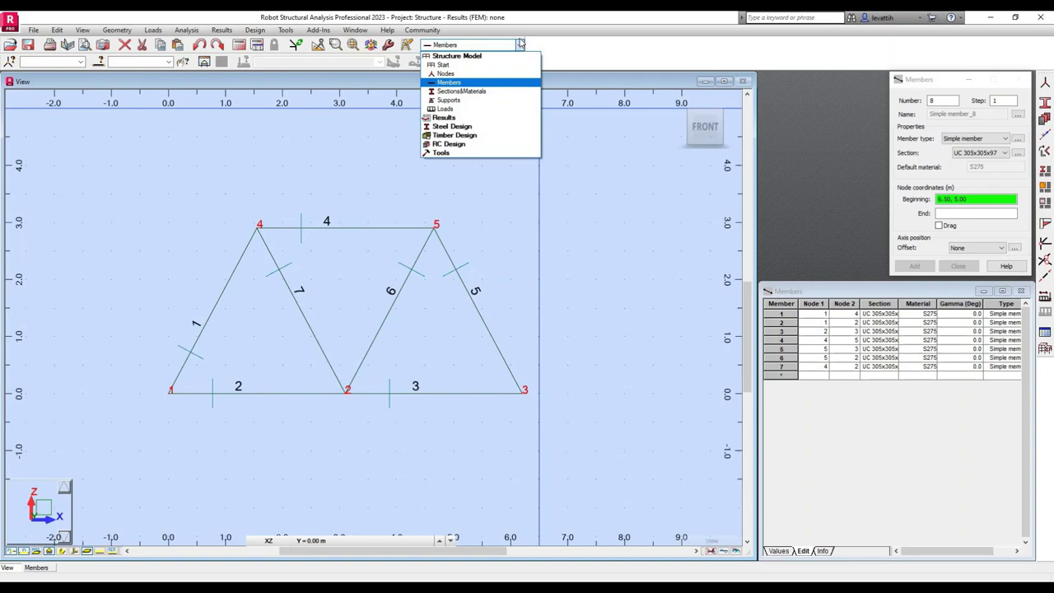
{"action": "left_click", "coordinate": [461, 91]}
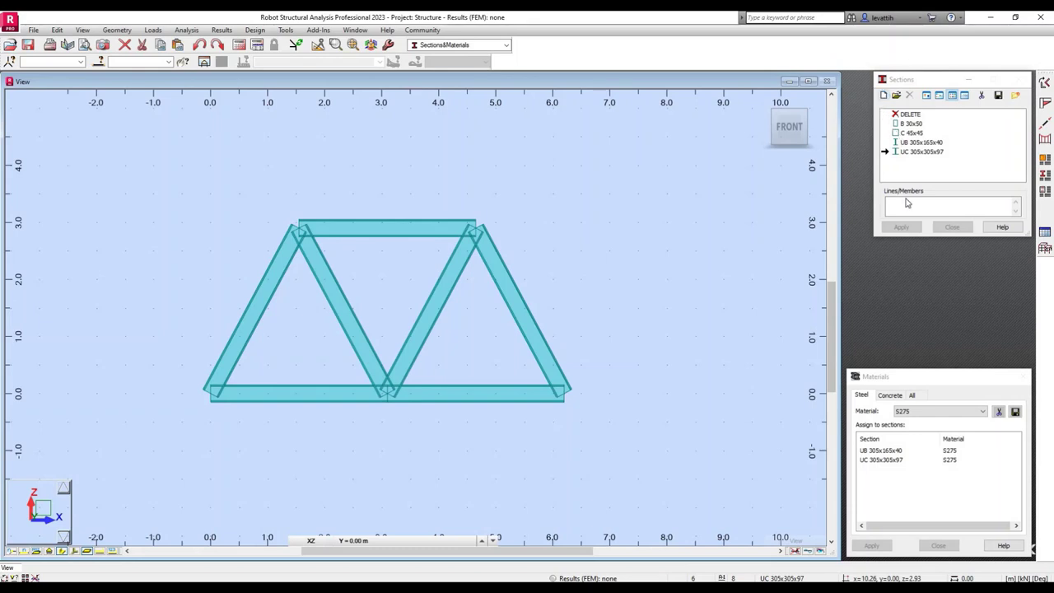
{"action": "left_click", "coordinate": [884, 95]}
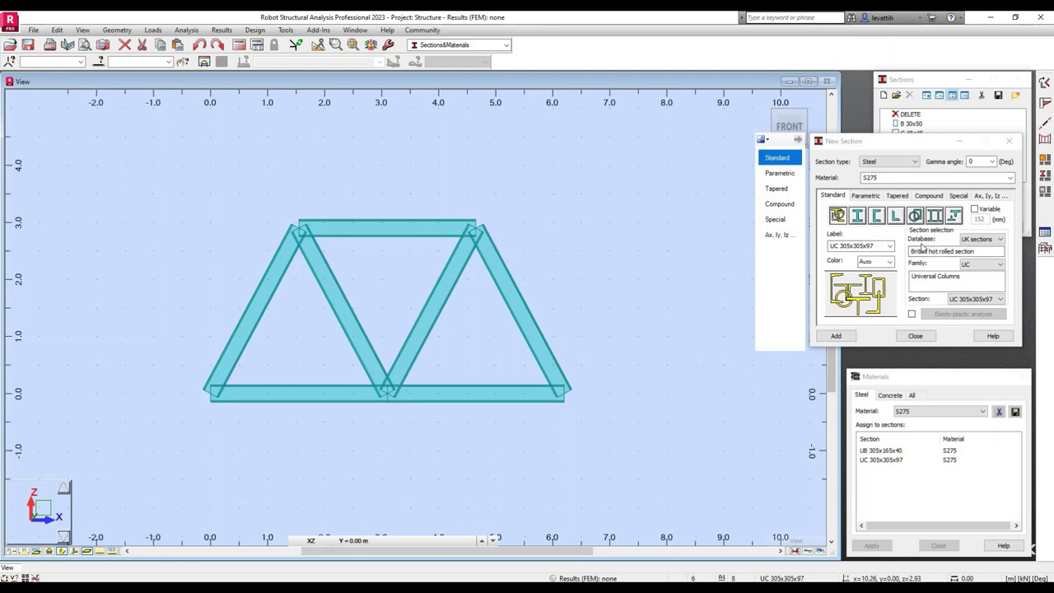
{"action": "left_click", "coordinate": [867, 197]}
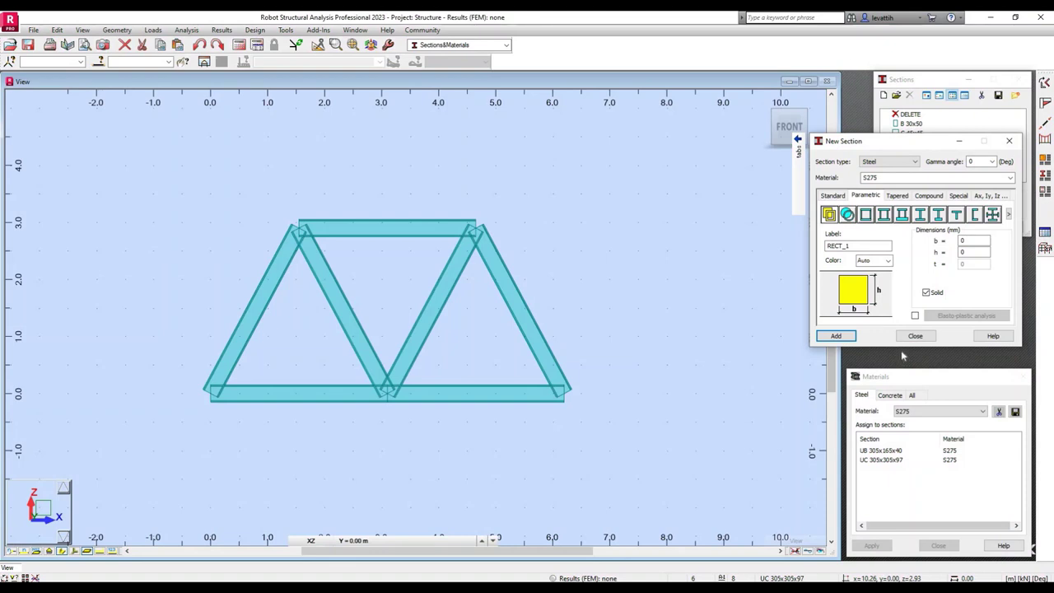
Define a rectangular section with b = 50 mm and h = 100 mm, turn off Solid, and add it to the section list.
{"action": "double_click", "coordinate": [962, 240]}
{"action": "type", "text": "50"}
{"action": "double_click", "coordinate": [963, 251]}
{"action": "left_click", "coordinate": [926, 292]}
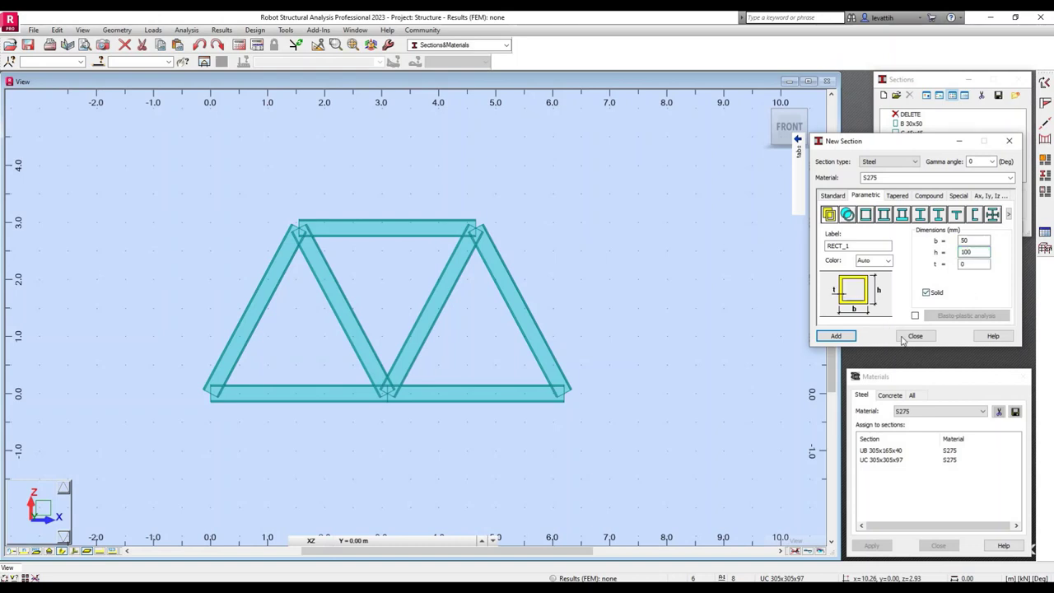
{"action": "left_click", "coordinate": [836, 336]}
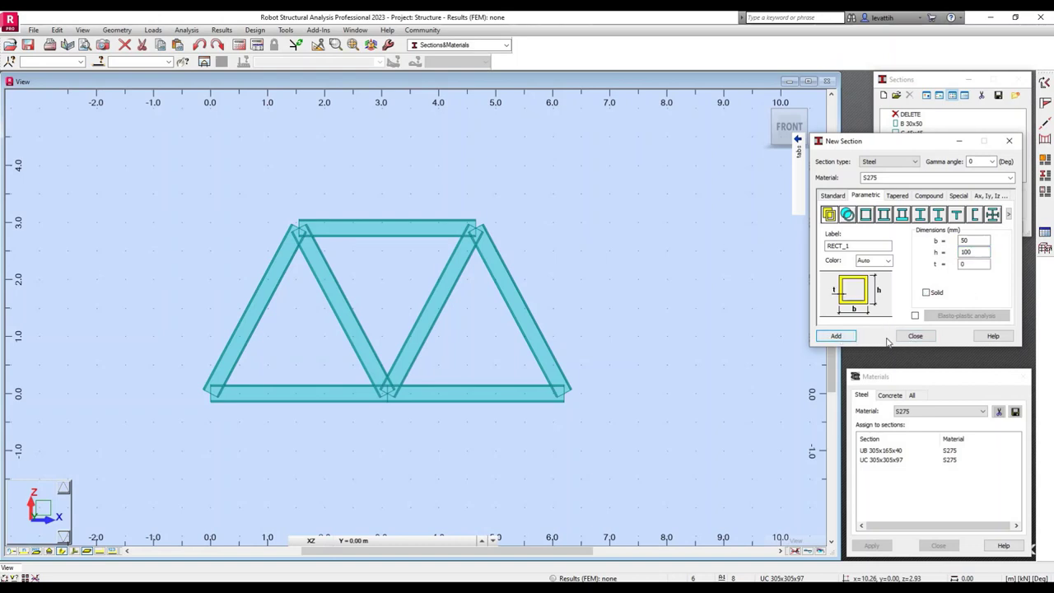
{"action": "left_click", "coordinate": [929, 338]}
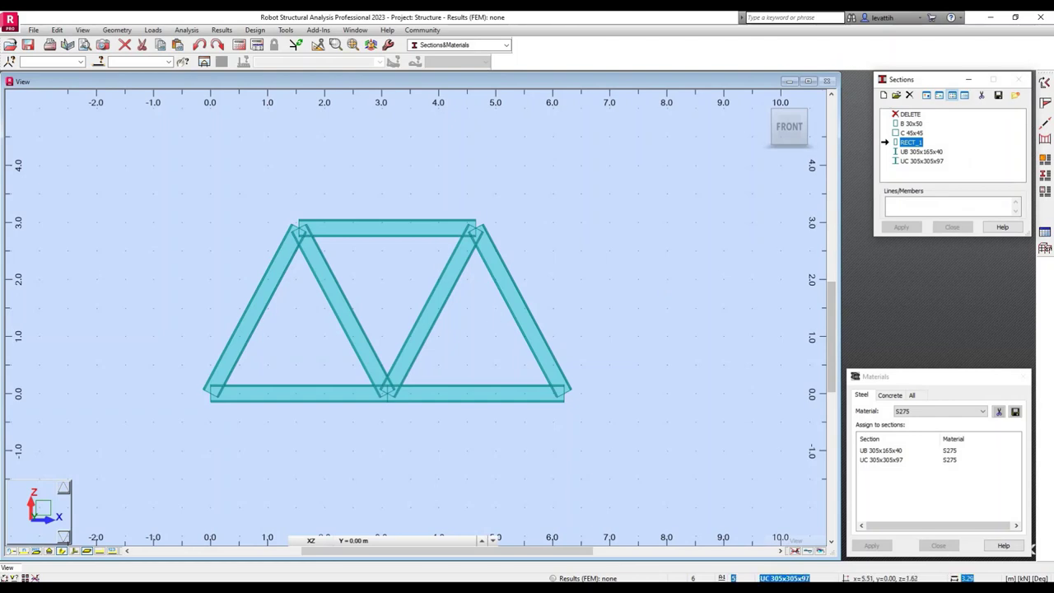
Assign the new RECT_1 section to all seven truss members.
{"action": "left_click", "coordinate": [515, 289]}
{"action": "left_click", "coordinate": [437, 290]}
{"action": "left_click", "coordinate": [411, 231]}
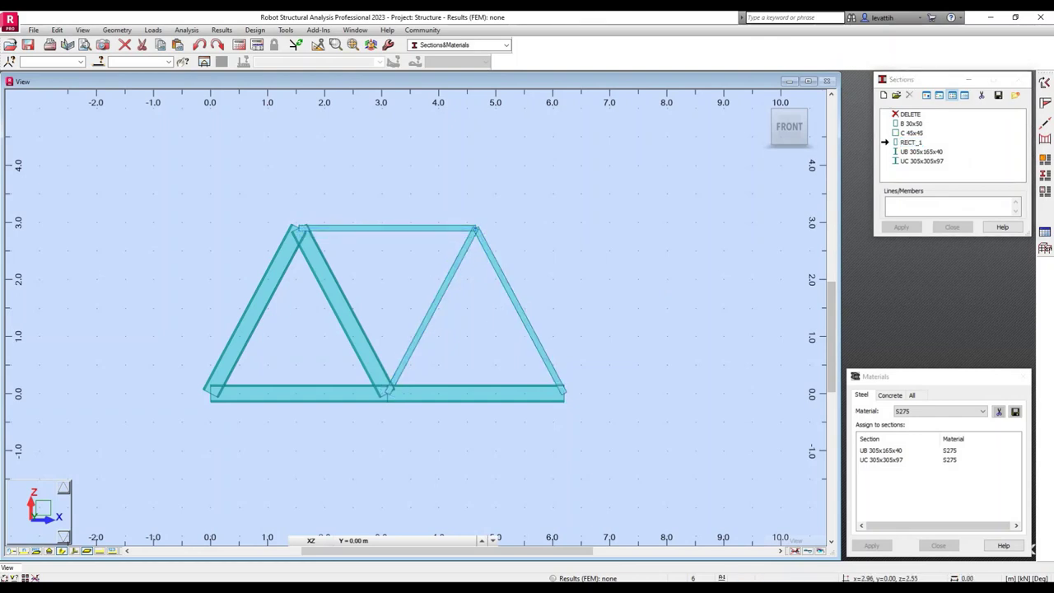
{"action": "left_click", "coordinate": [343, 309]}
{"action": "left_click", "coordinate": [254, 311]}
{"action": "left_click", "coordinate": [285, 391]}
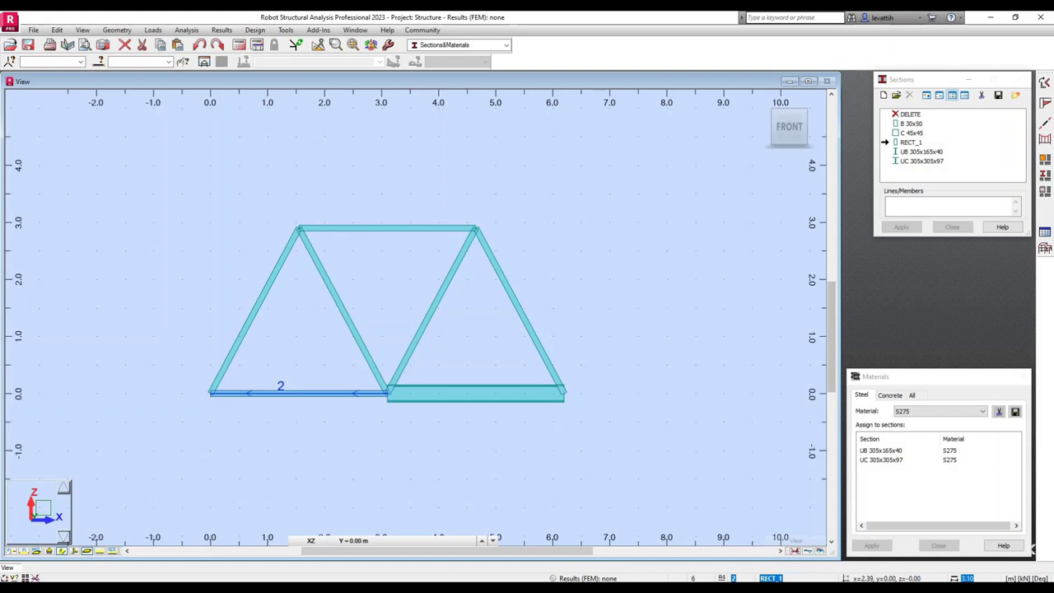
{"action": "left_click", "coordinate": [478, 394]}
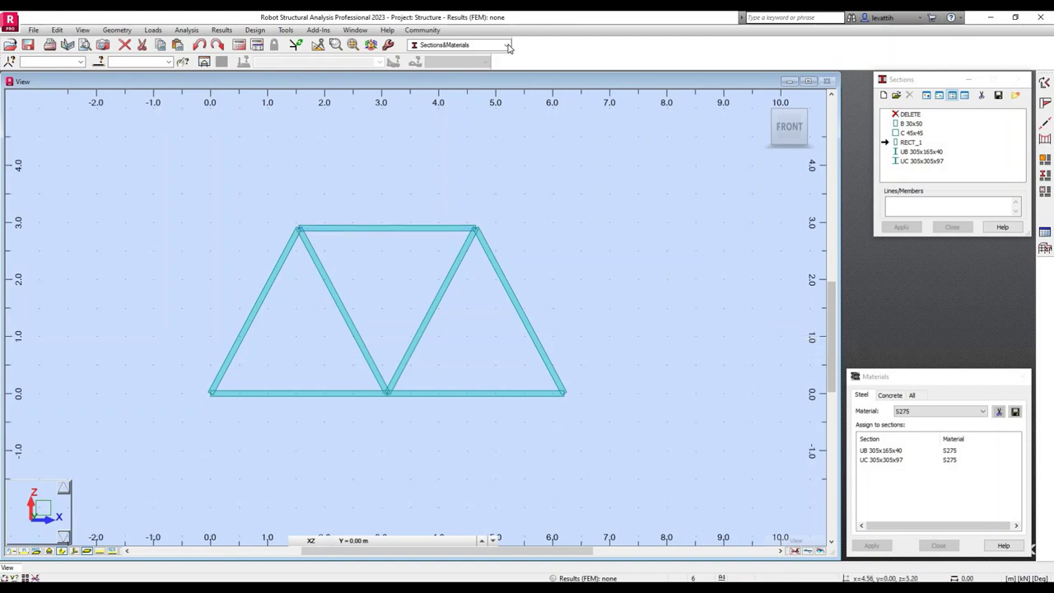
In the Supports layout, review the fixed directions of Support_1 and assign that support to node 3.
{"action": "left_click", "coordinate": [506, 45]}
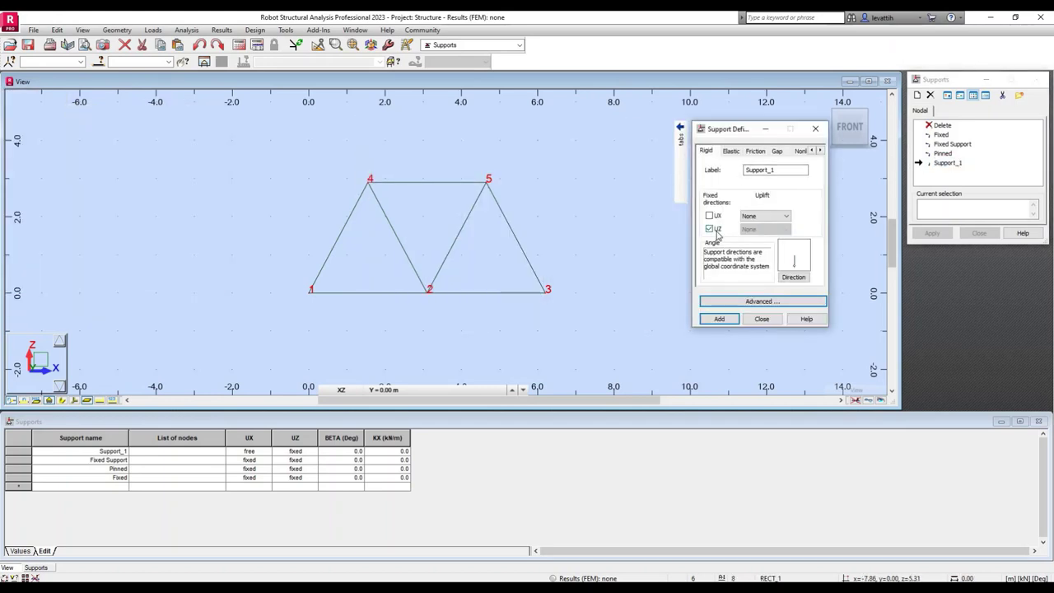
{"action": "left_click", "coordinate": [762, 319]}
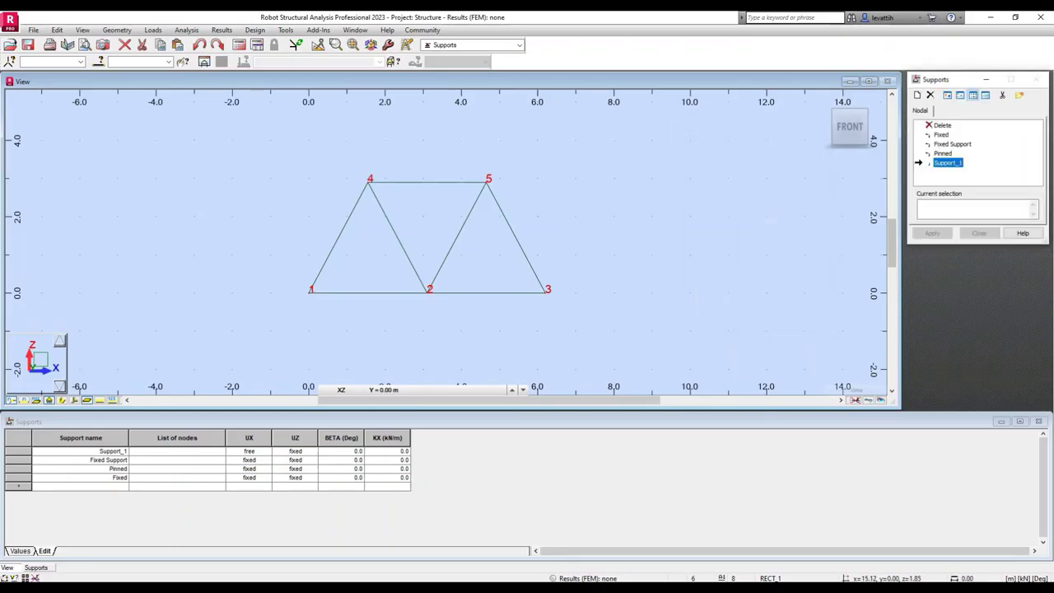
{"action": "left_click", "coordinate": [546, 290]}
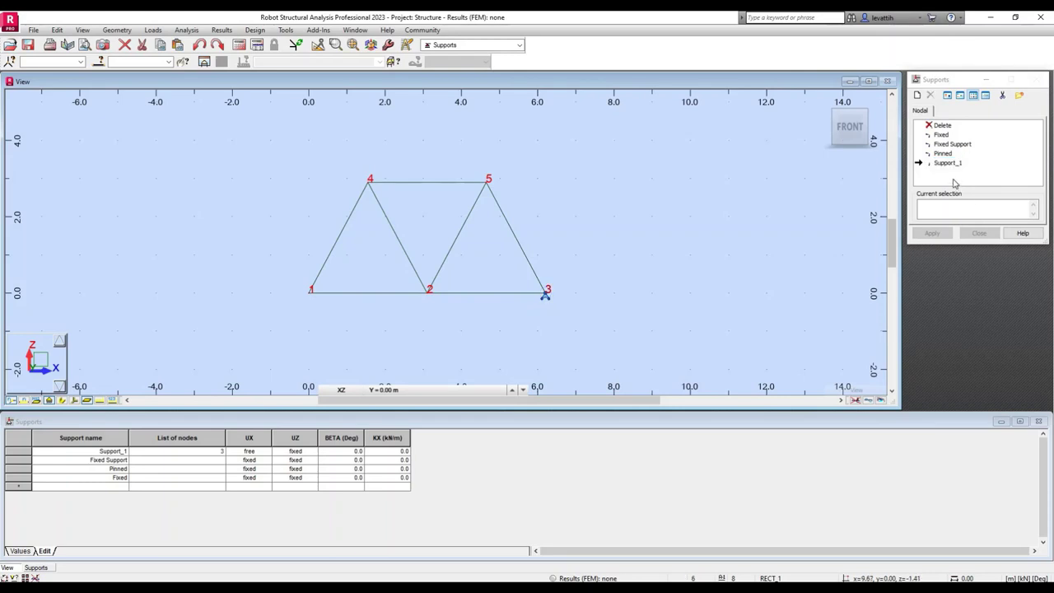
Review the fixed directions of the Pinned support and assign it to node 1.
{"action": "left_click", "coordinate": [941, 154]}
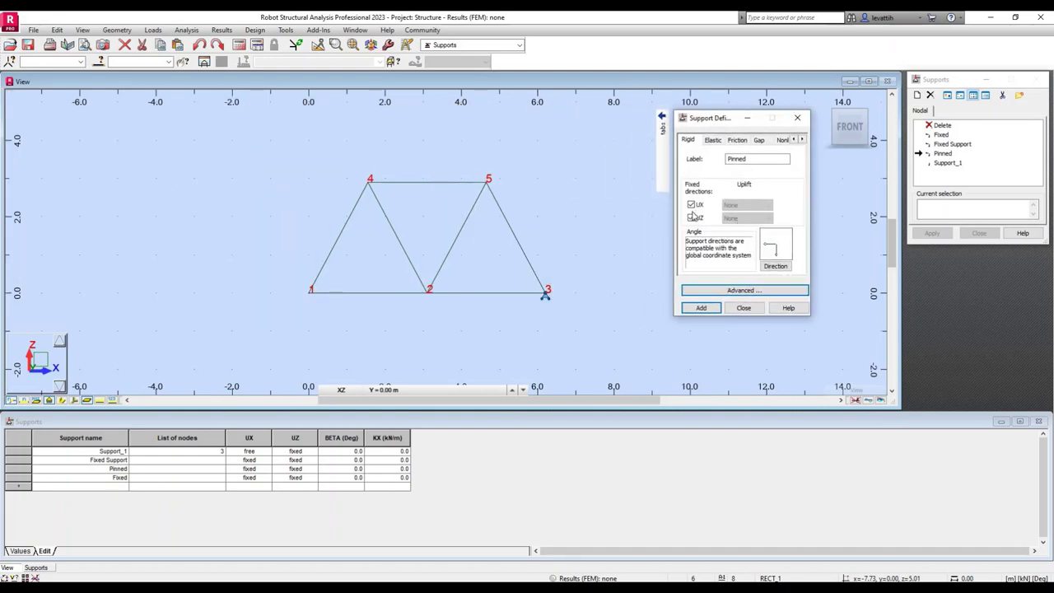
{"action": "left_click", "coordinate": [744, 308]}
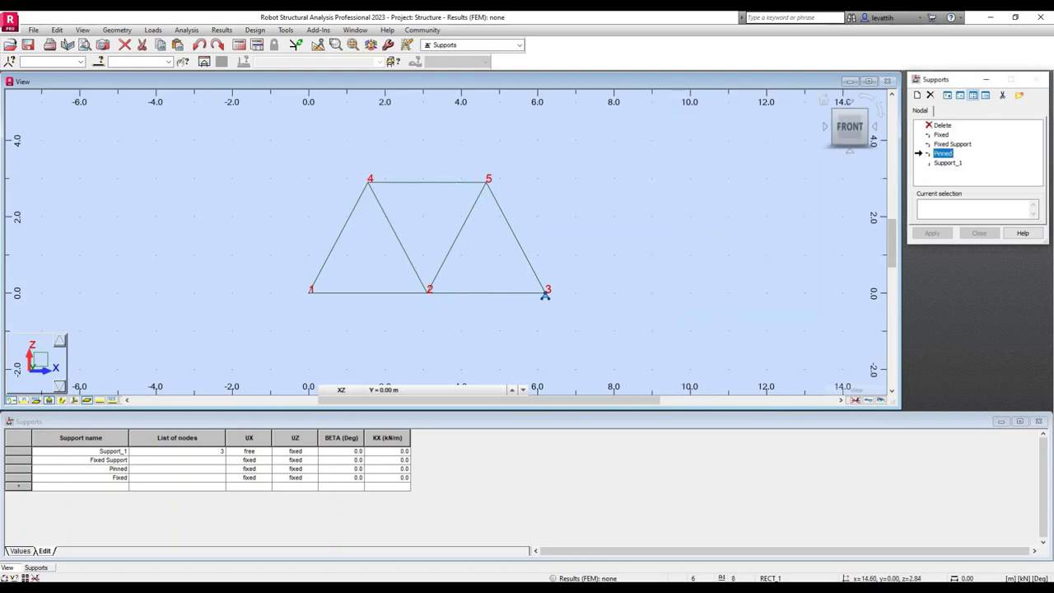
{"action": "left_click", "coordinate": [311, 291]}
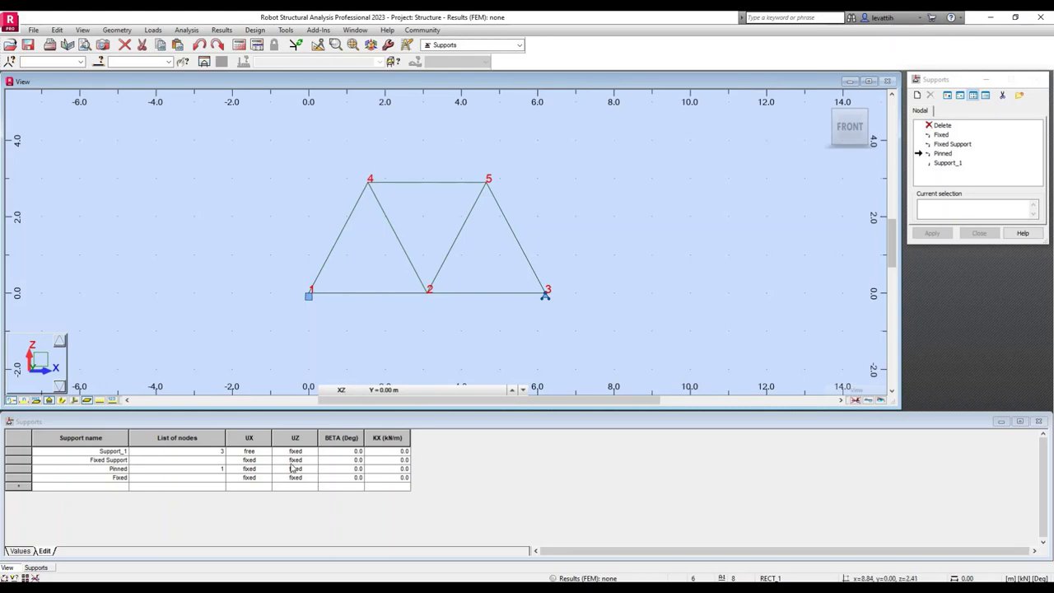
{"action": "left_click", "coordinate": [341, 390]}
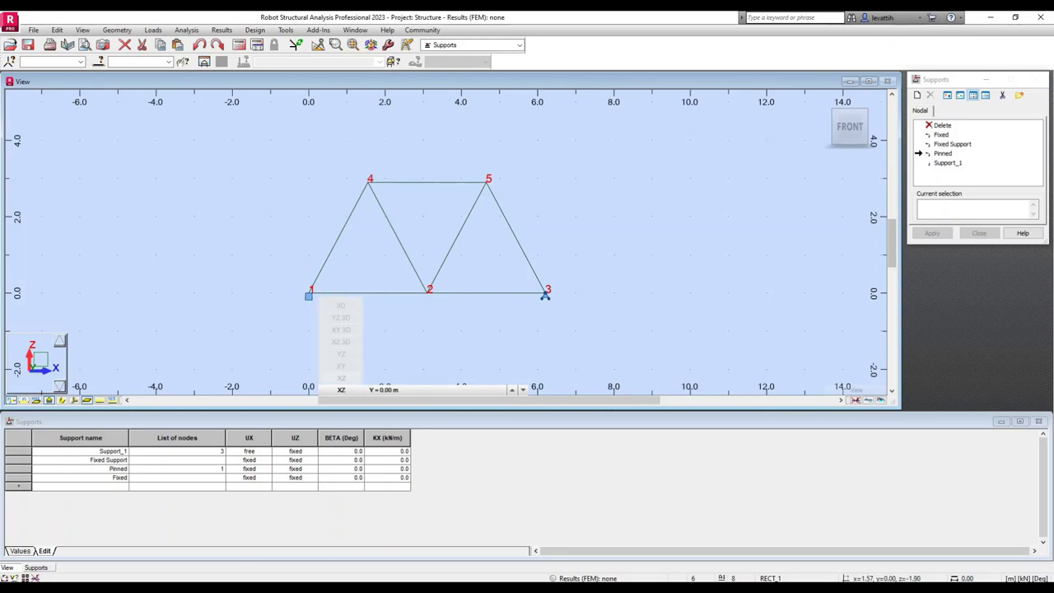
Check the loads on the PowerPoint truss sketch, and add a live load case in the Loads layout.
{"action": "key", "text": "alt+Tab"}
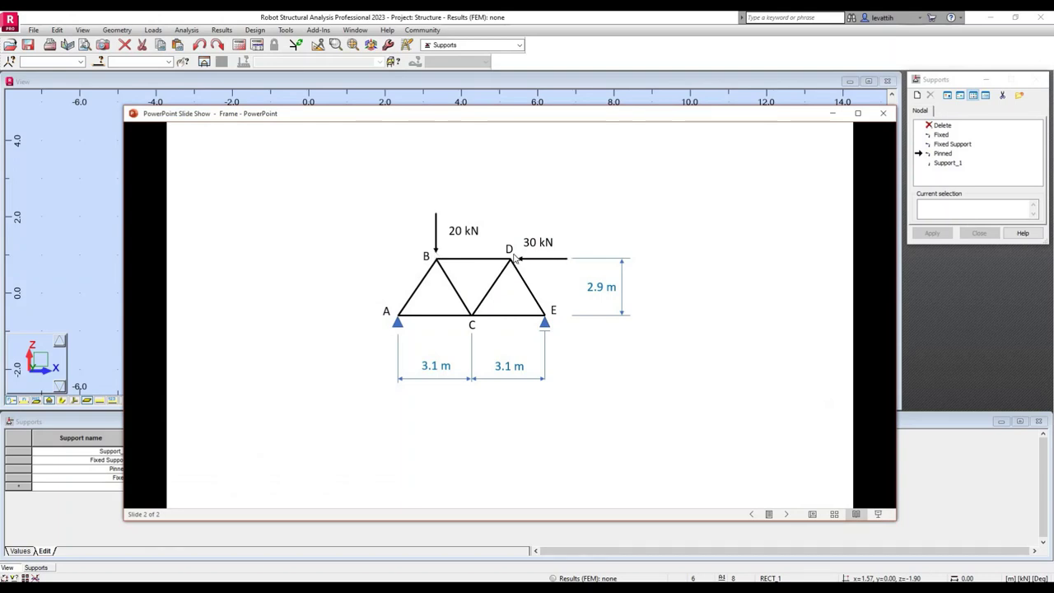
{"action": "left_click", "coordinate": [834, 114]}
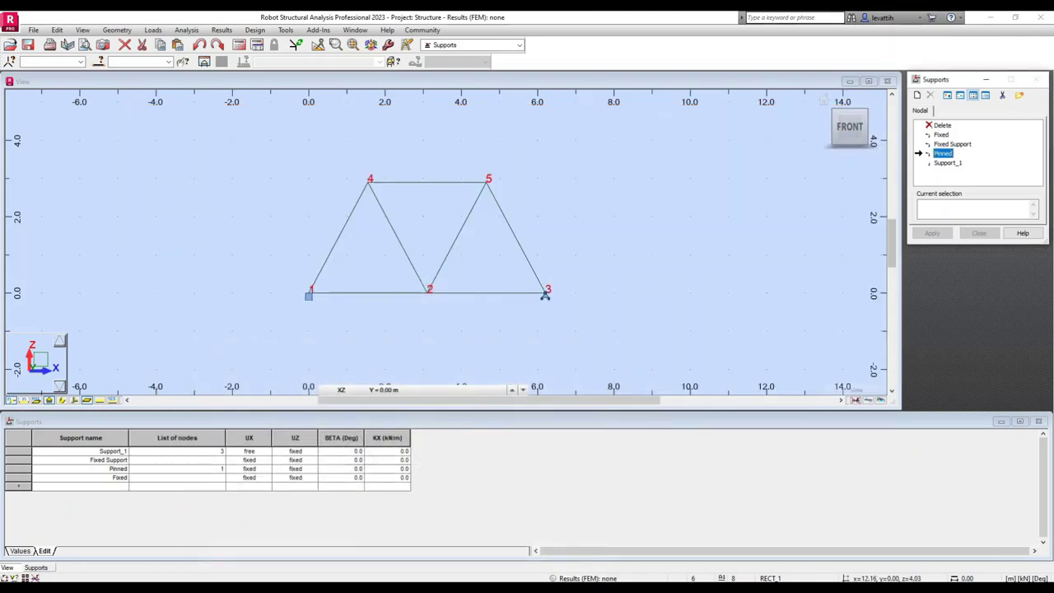
{"action": "key", "text": "alt+Tab"}
{"action": "left_click", "coordinate": [833, 115]}
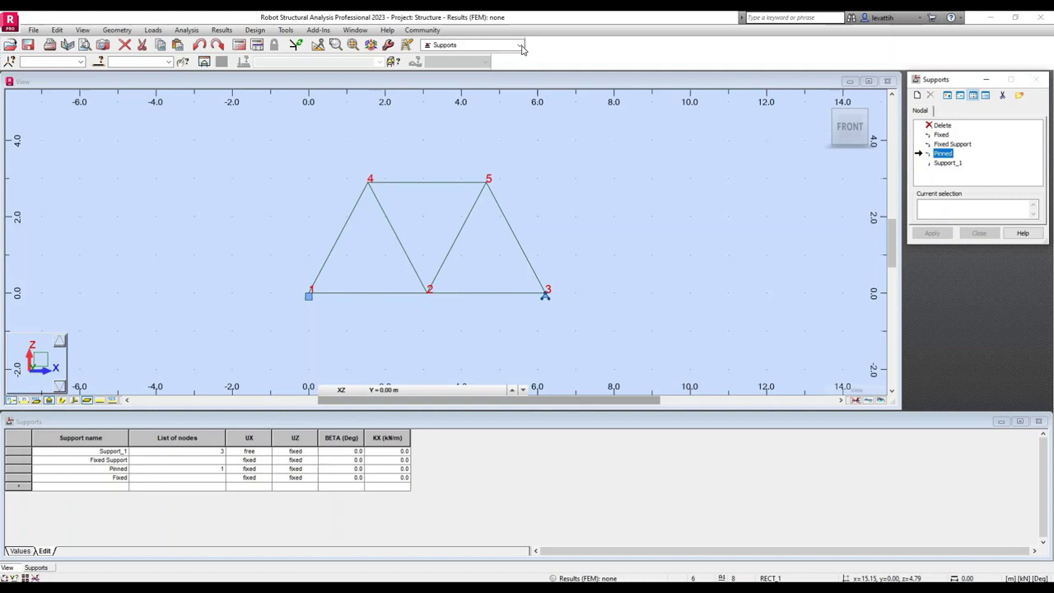
{"action": "left_click", "coordinate": [470, 44]}
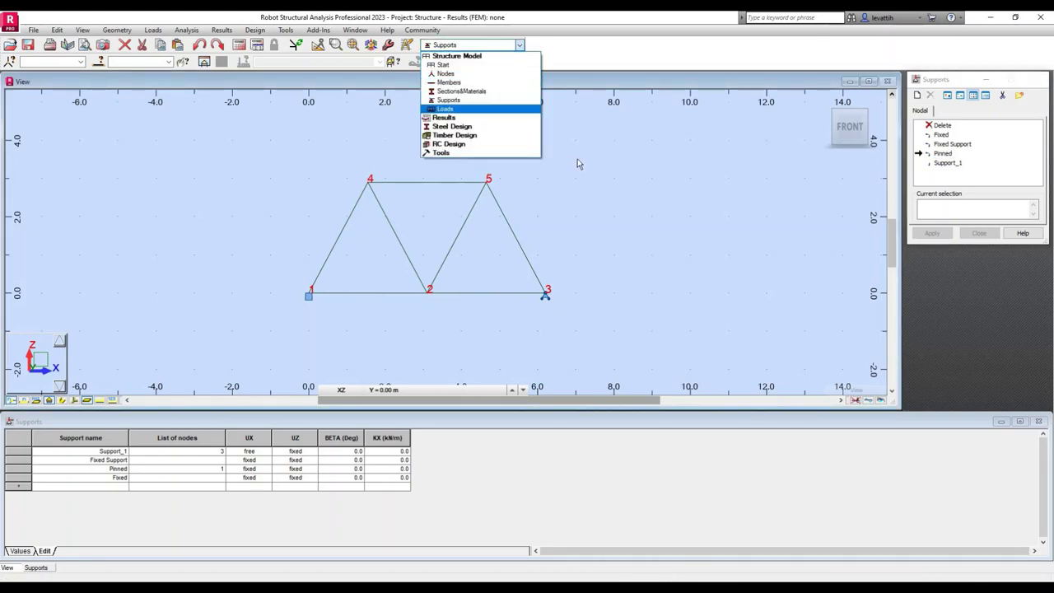
{"action": "left_click", "coordinate": [445, 110]}
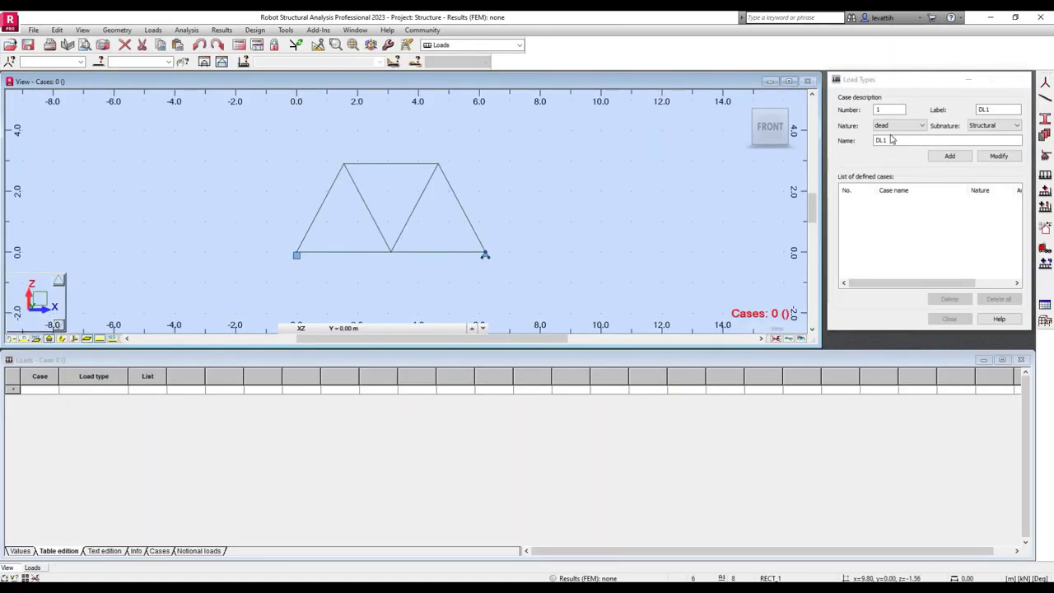
{"action": "left_click", "coordinate": [900, 126]}
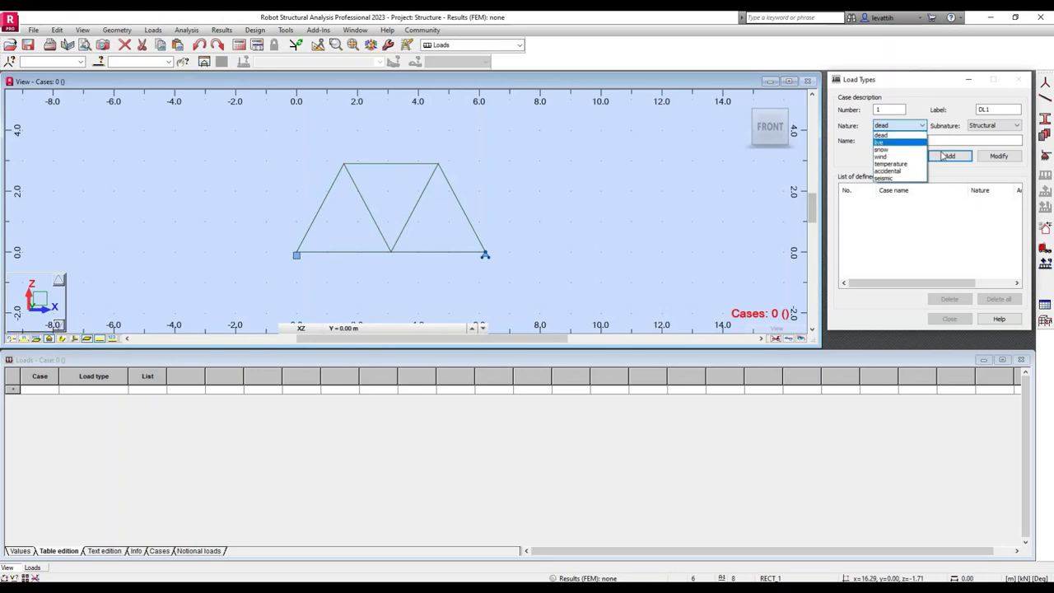
{"action": "left_click", "coordinate": [891, 141]}
{"action": "left_click", "coordinate": [947, 157]}
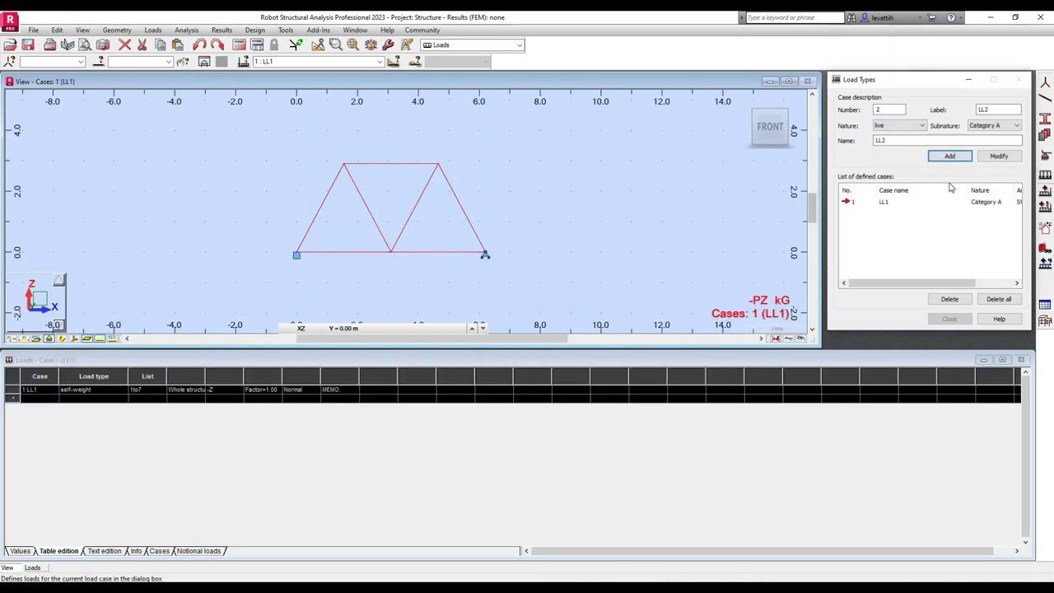
Apply a nodal force of -20 kN in Z to node 4, at the start of the top chord.
{"action": "left_click", "coordinate": [1044, 190]}
{"action": "left_click", "coordinate": [922, 158]}
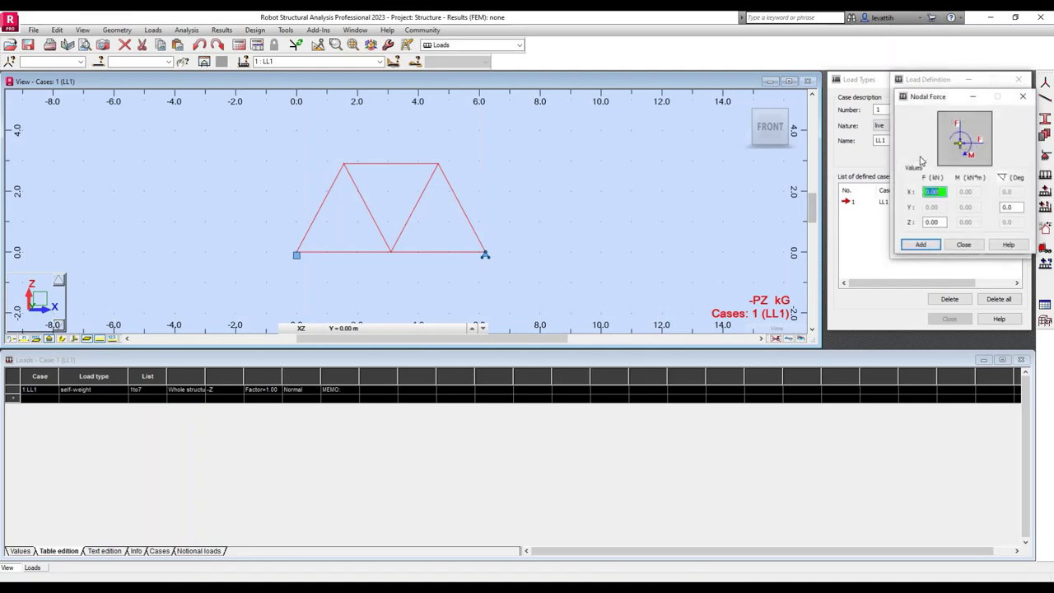
{"action": "double_click", "coordinate": [931, 223]}
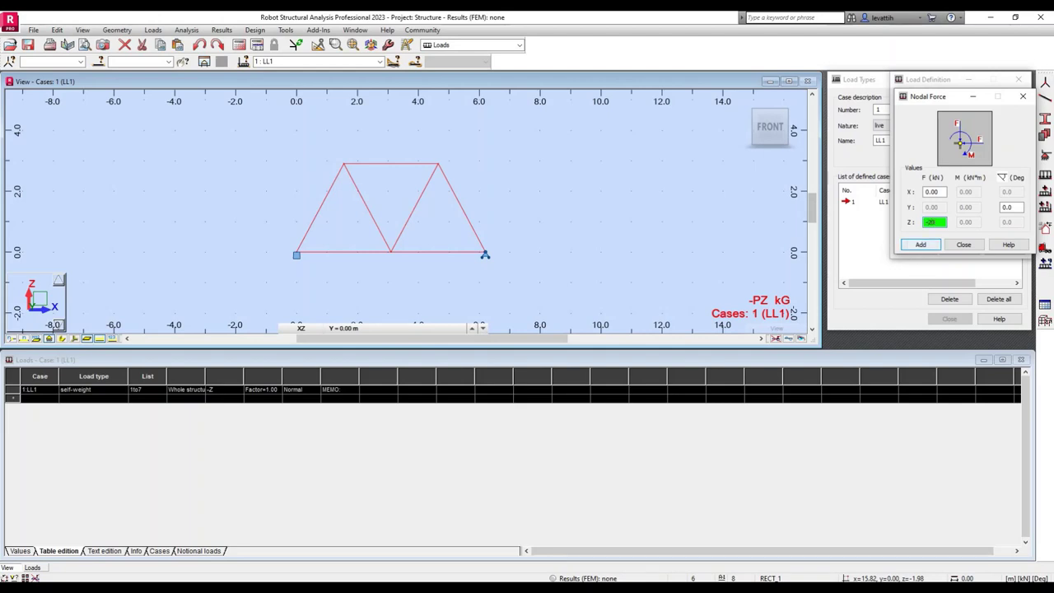
{"action": "left_click", "coordinate": [919, 244]}
{"action": "left_click", "coordinate": [344, 164]}
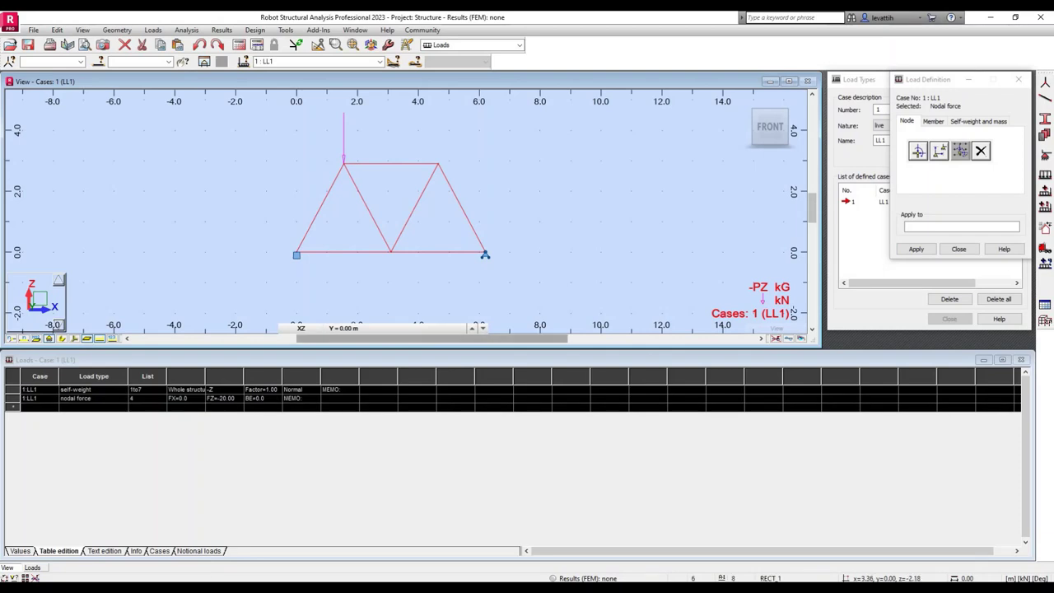
Check the sketch again and apply a nodal force of -30 kN in X and 0 in Z to node 5.
{"action": "key", "text": "alt+Tab"}
{"action": "key", "text": "alt+Tab"}
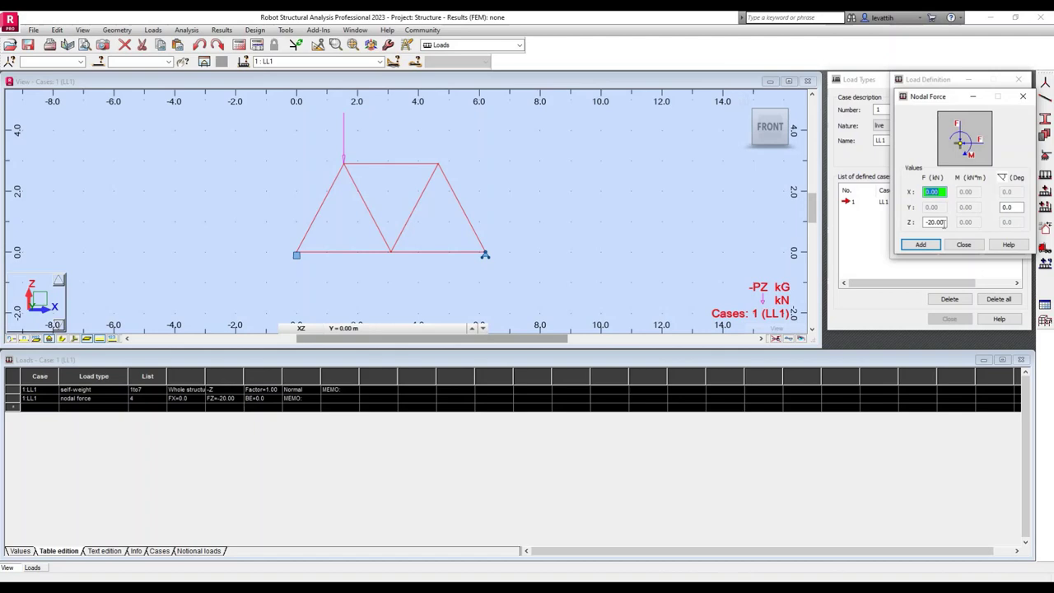
{"action": "left_click_drag", "start_coordinate": [943, 221], "coordinate": [917, 225]}
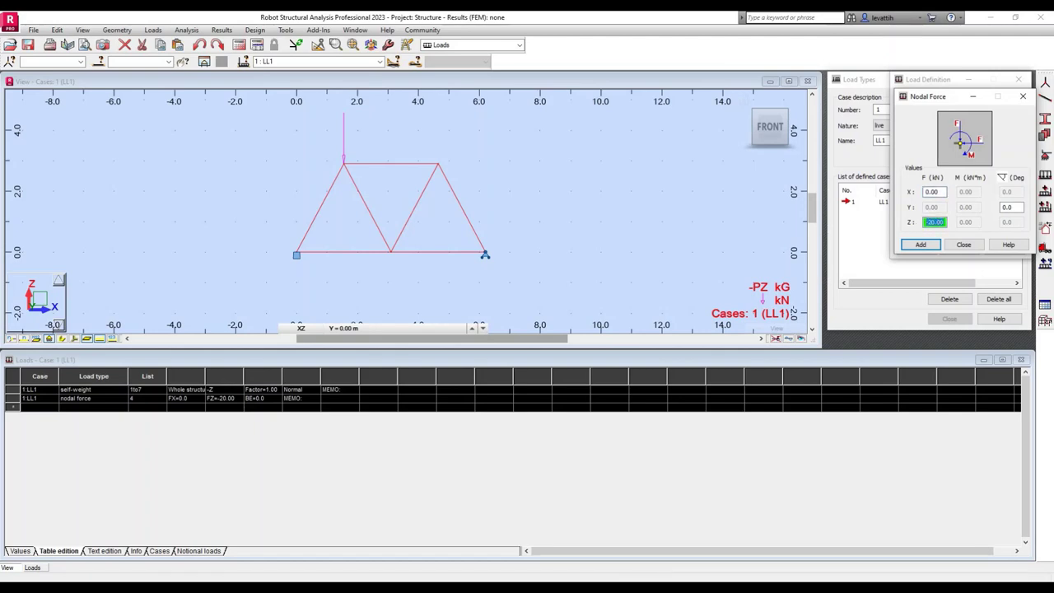
{"action": "type", "text": "0"}
{"action": "left_click", "coordinate": [941, 191]}
{"action": "left_click", "coordinate": [921, 246]}
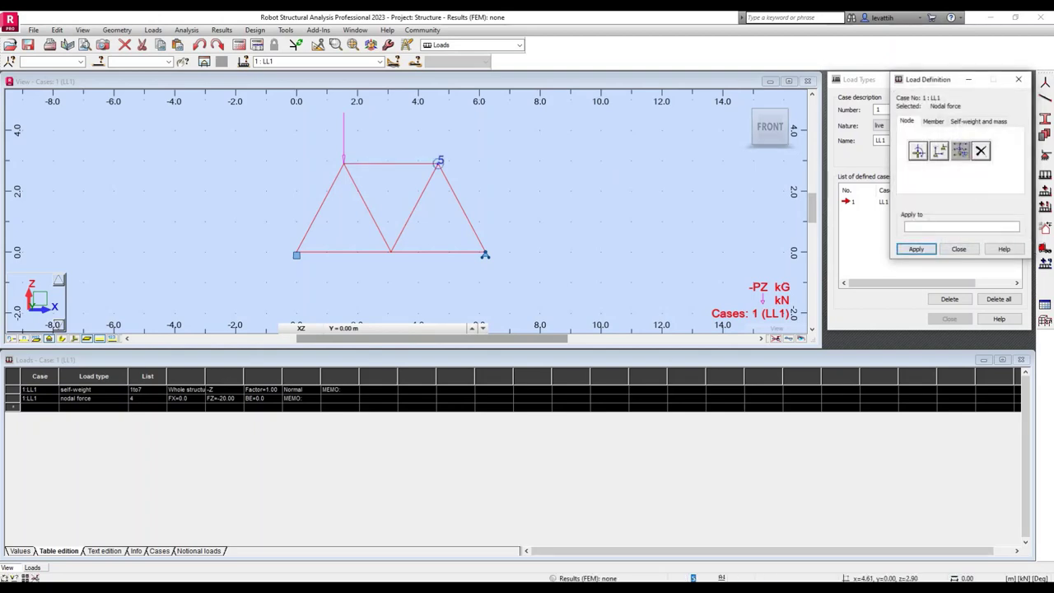
{"action": "left_click", "coordinate": [441, 164]}
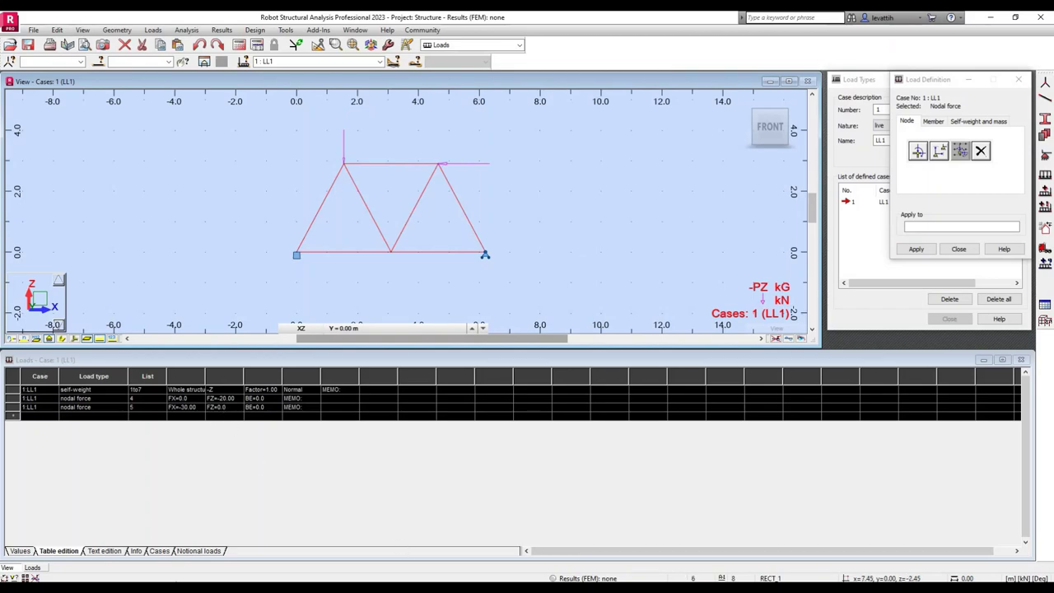
Compare the loads with the PowerPoint sketch, then cut the self-weight load of case LL1 from the loads table and enlarge the model view.
{"action": "key", "text": "alt+Tab"}
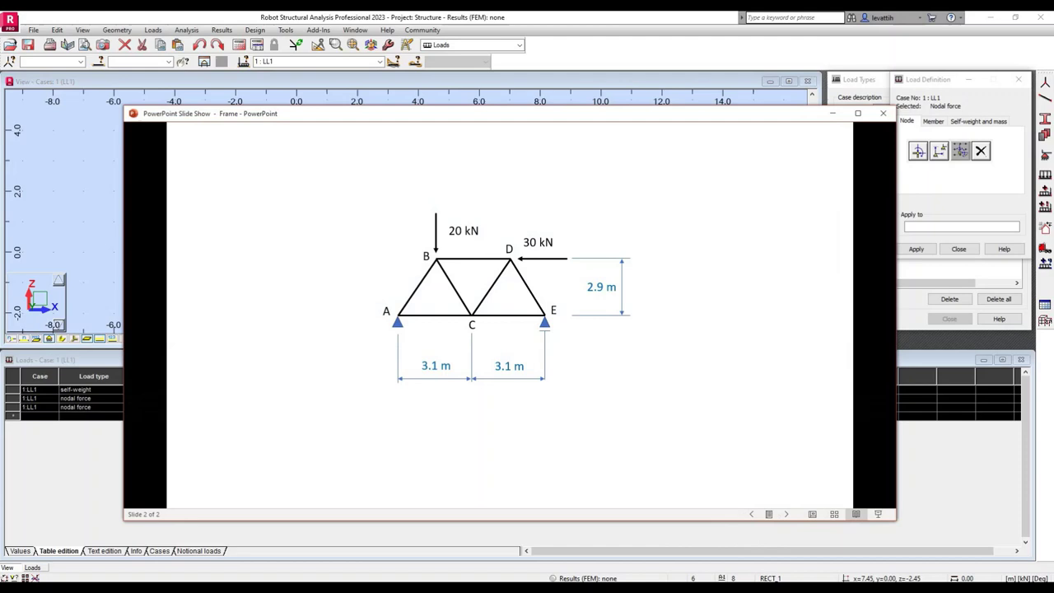
{"action": "key", "text": "alt+Tab"}
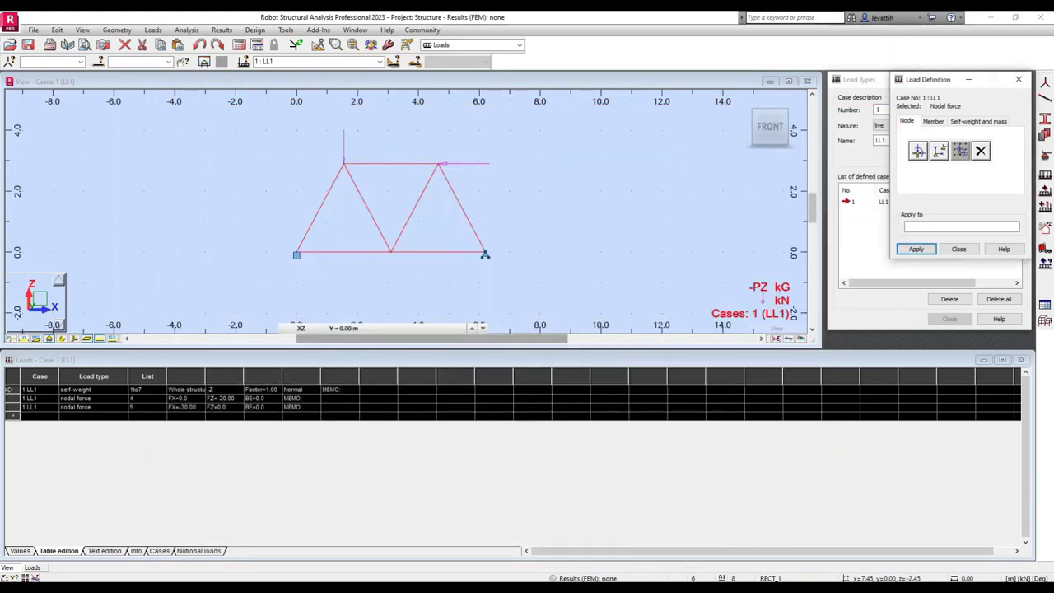
{"action": "left_click", "coordinate": [12, 390]}
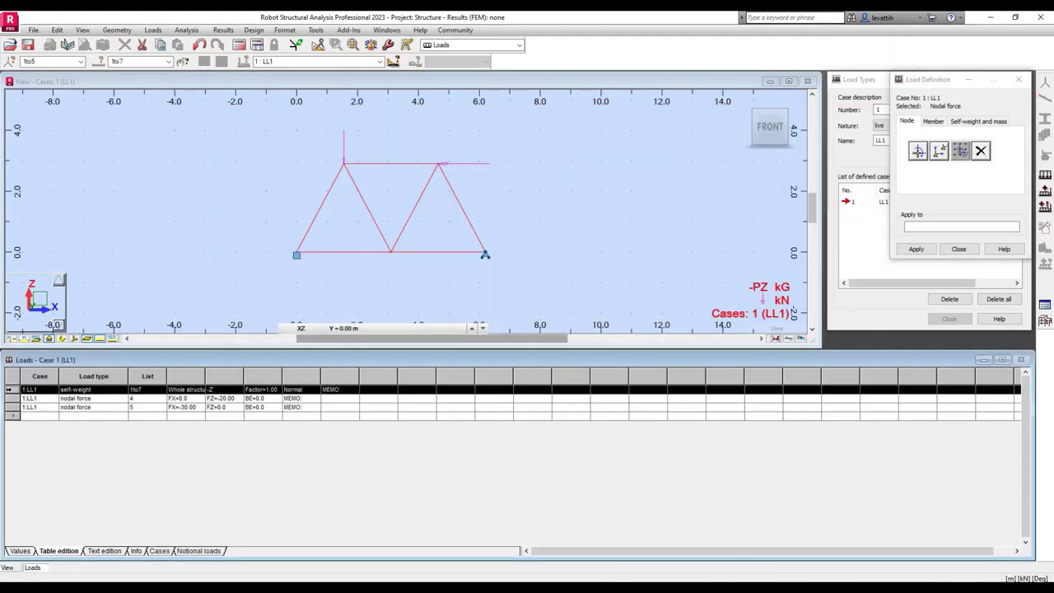
{"action": "right_click", "coordinate": [11, 391]}
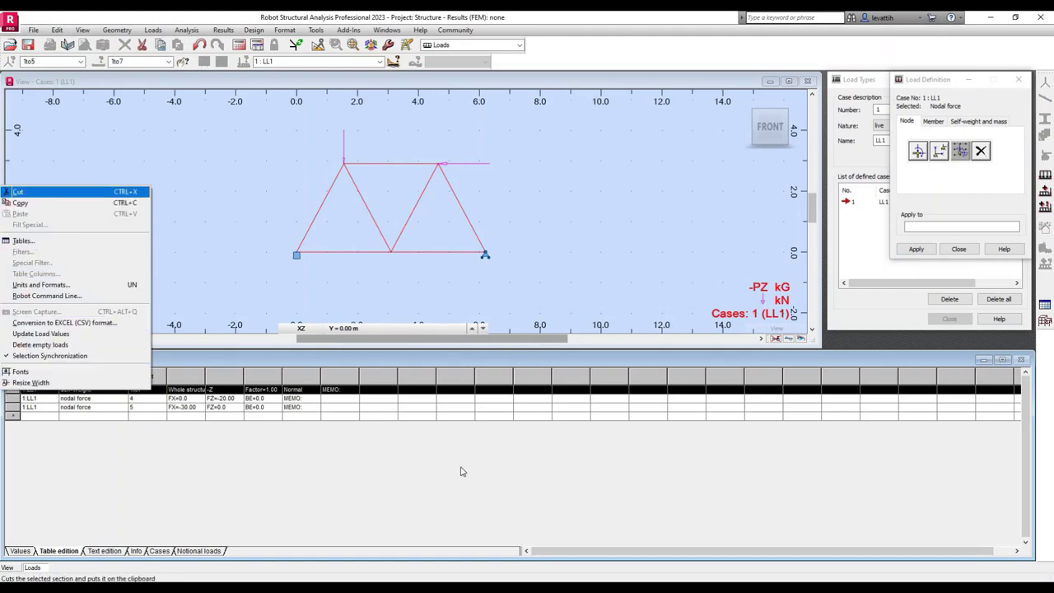
{"action": "left_click", "coordinate": [23, 193]}
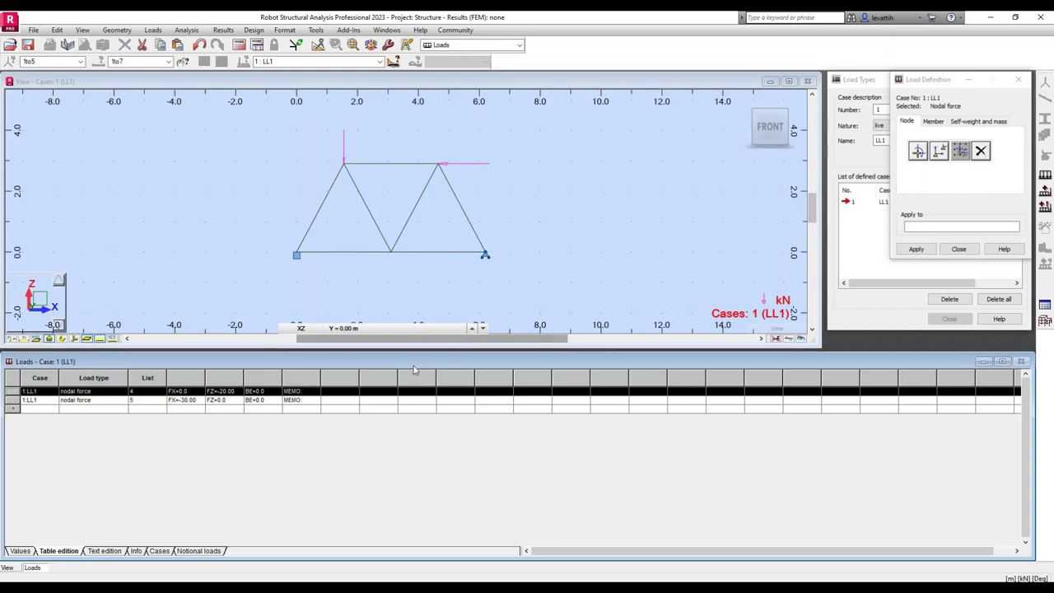
{"action": "left_click_drag", "start_coordinate": [416, 355], "coordinate": [419, 446]}
{"action": "left_click_drag", "start_coordinate": [424, 347], "coordinate": [424, 423]}
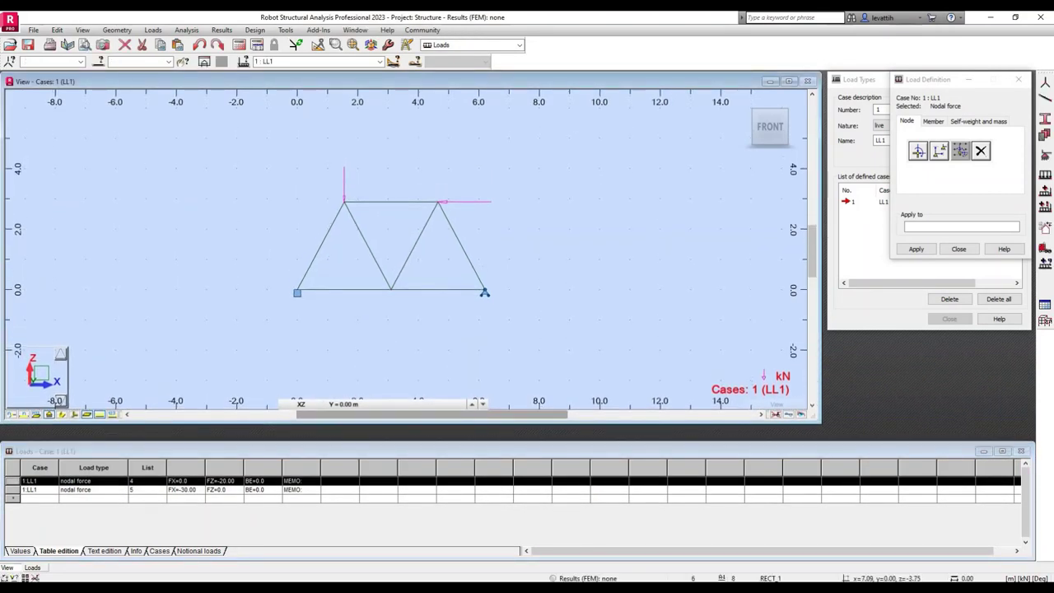
Run the structural calculation of the truss and switch to the Results layout.
{"action": "left_click", "coordinate": [520, 45]}
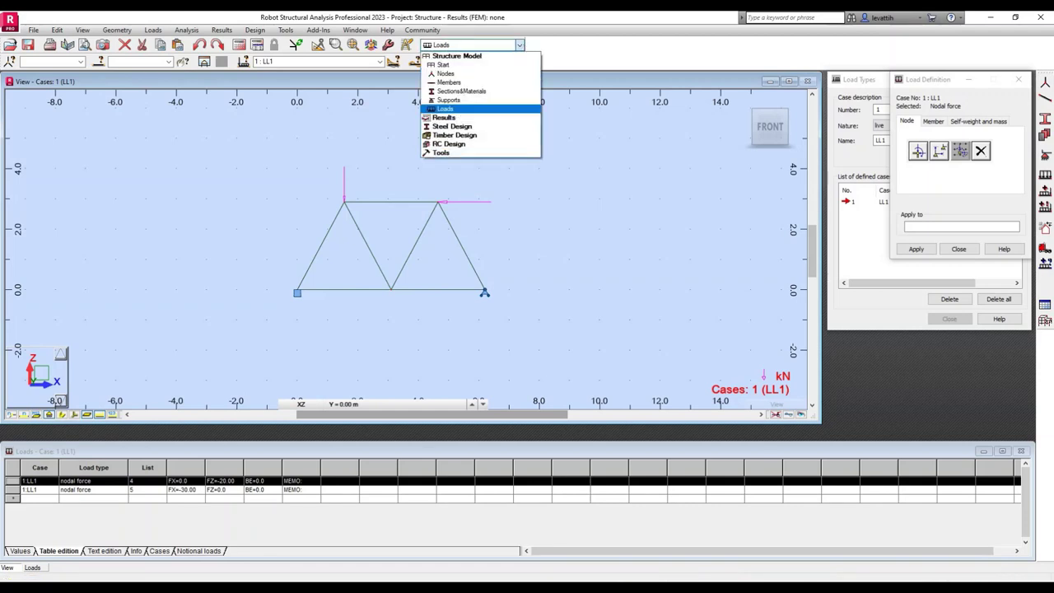
{"action": "left_click", "coordinate": [444, 109]}
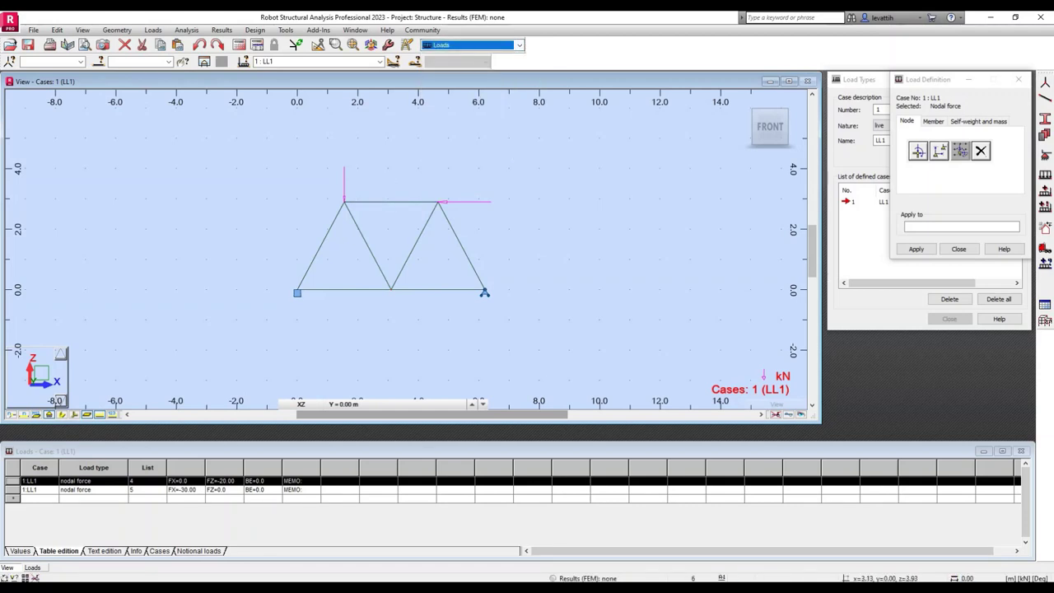
{"action": "key", "text": "F5"}
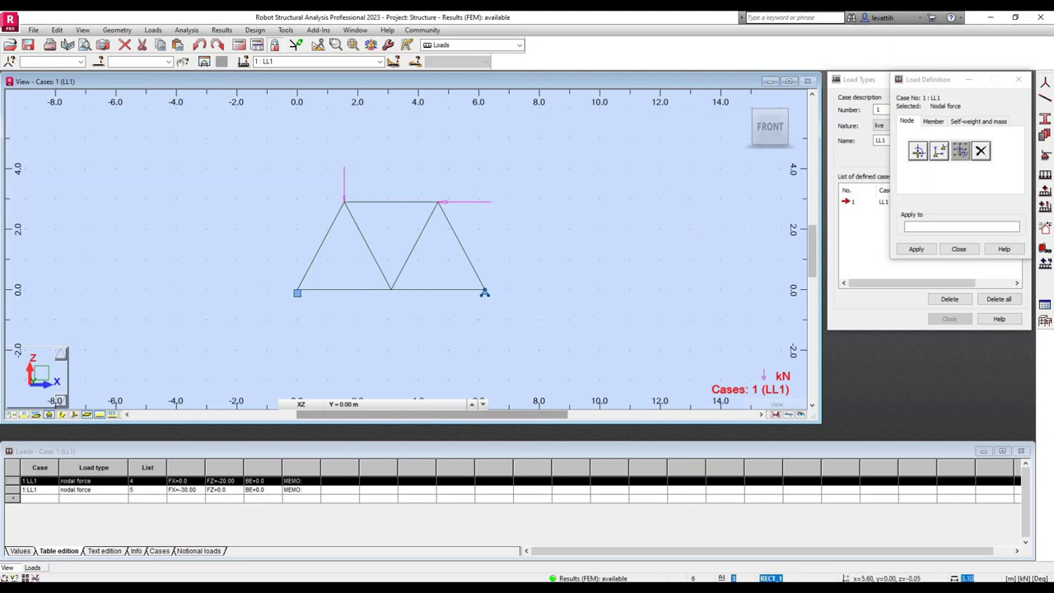
{"action": "left_click", "coordinate": [520, 46]}
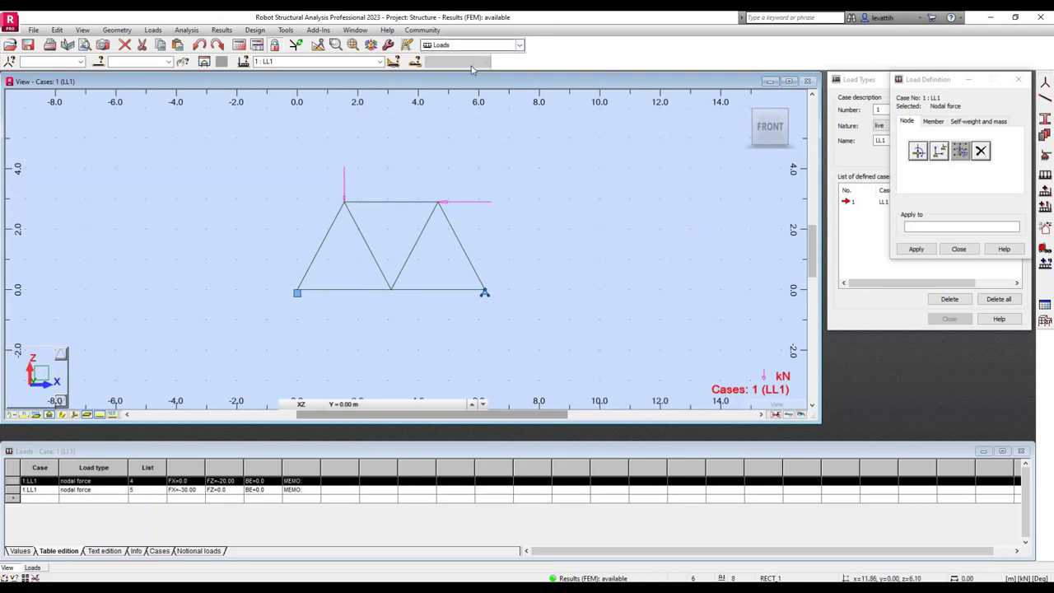
{"action": "left_click", "coordinate": [444, 118]}
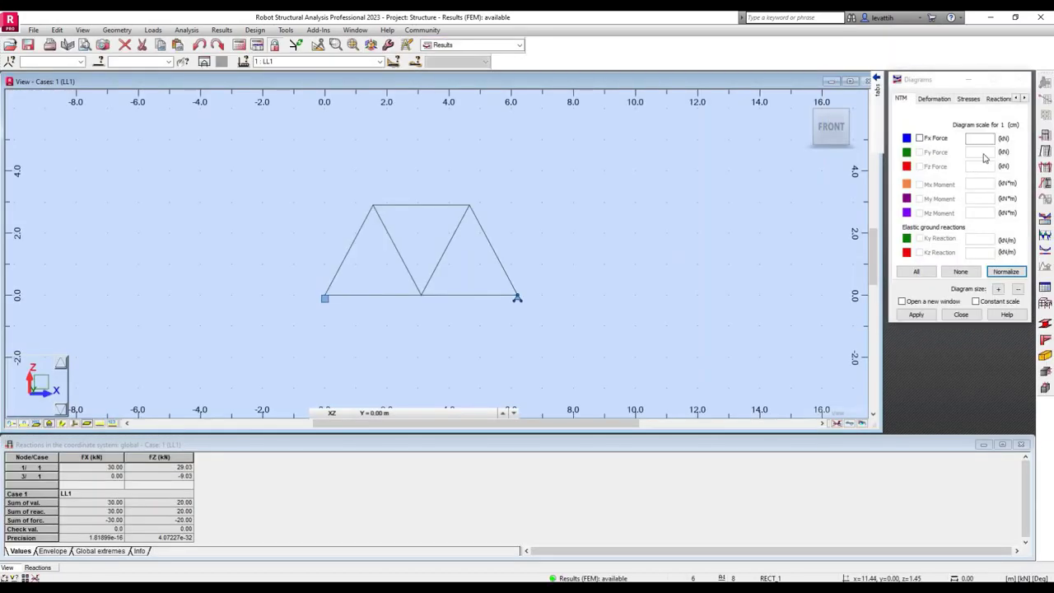
Display the FX and FZ support reactions with descriptions on the truss and examine them at both supports.
{"action": "left_click", "coordinate": [998, 100]}
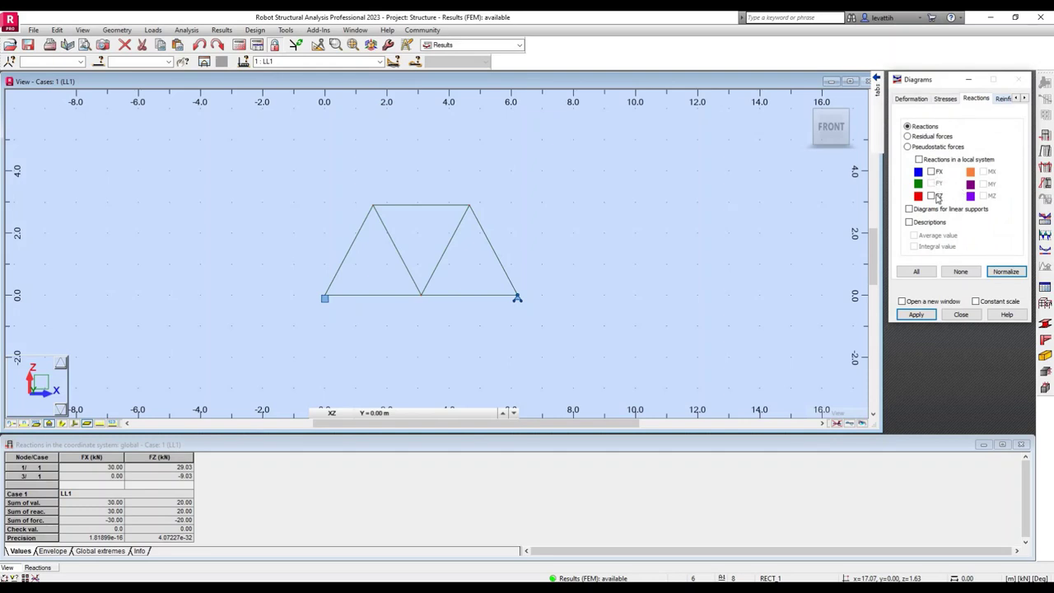
{"action": "left_click", "coordinate": [917, 315]}
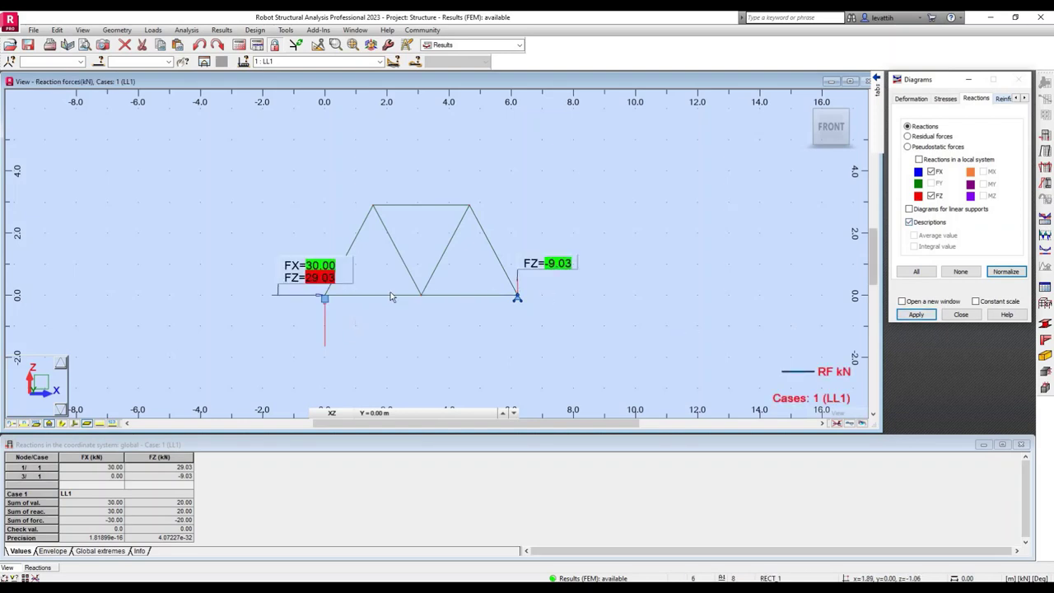
{"action": "scroll", "coordinate": [393, 298], "scroll_direction": "up", "scroll_amount": 3}
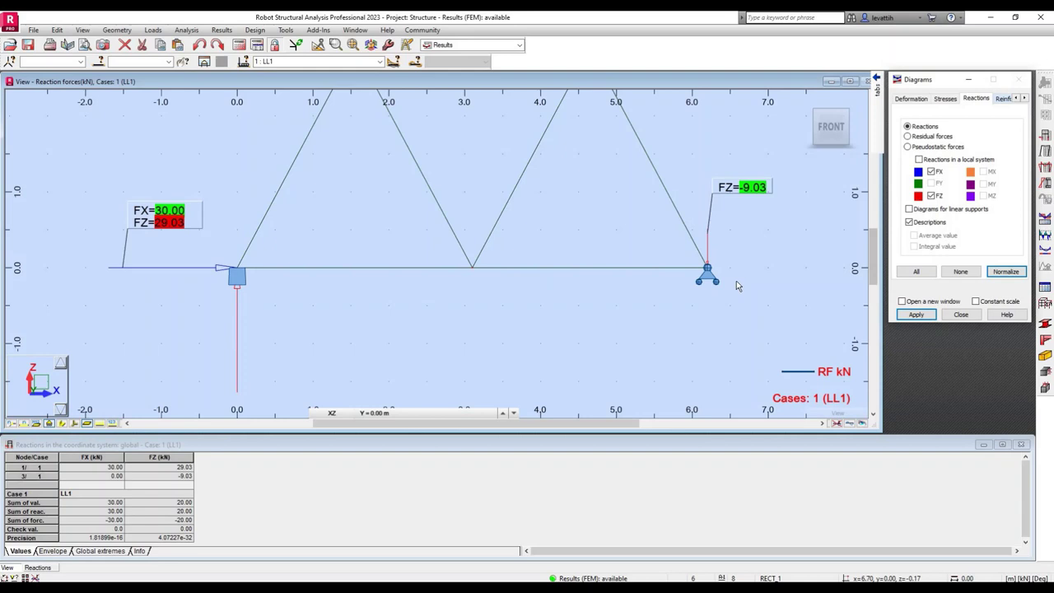
{"action": "scroll", "coordinate": [564, 304], "scroll_direction": "down", "scroll_amount": 1}
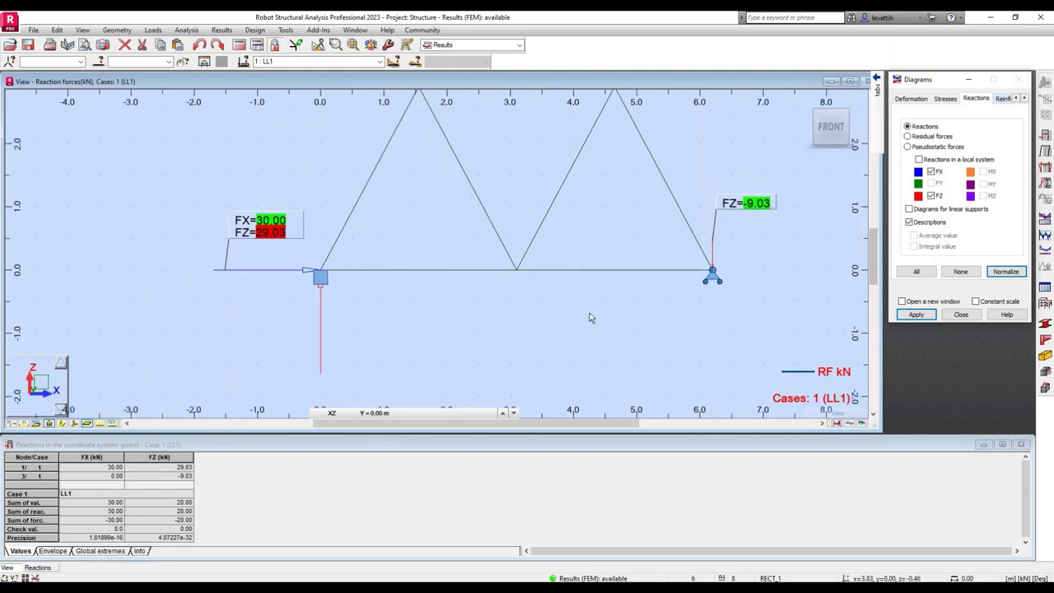
{"action": "scroll", "coordinate": [590, 280], "scroll_direction": "up", "scroll_amount": 1}
{"action": "scroll", "coordinate": [607, 207], "scroll_direction": "down", "scroll_amount": 4}
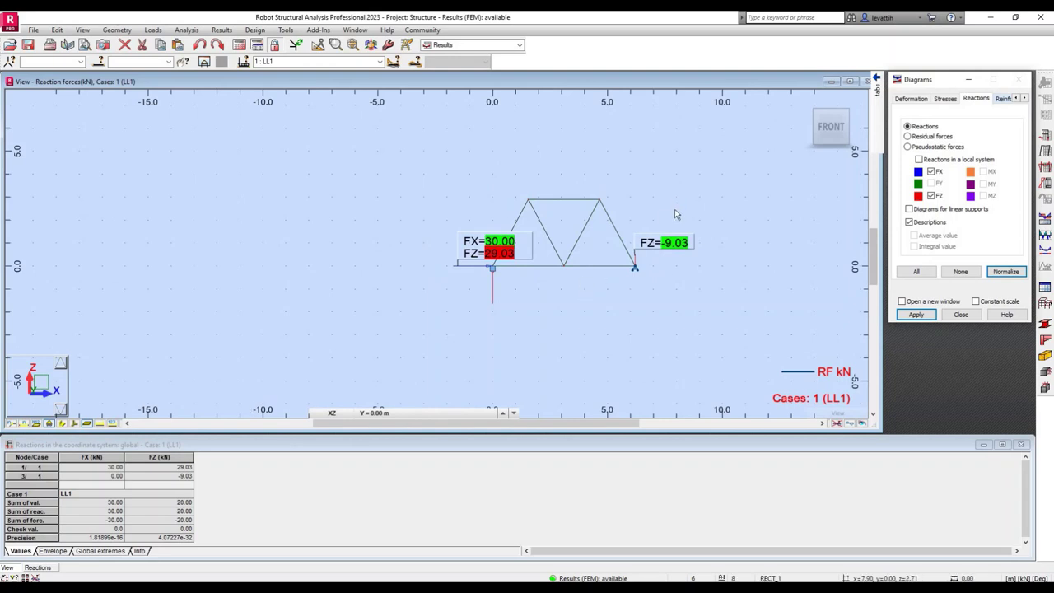
{"action": "scroll", "coordinate": [573, 258], "scroll_direction": "up", "scroll_amount": 2}
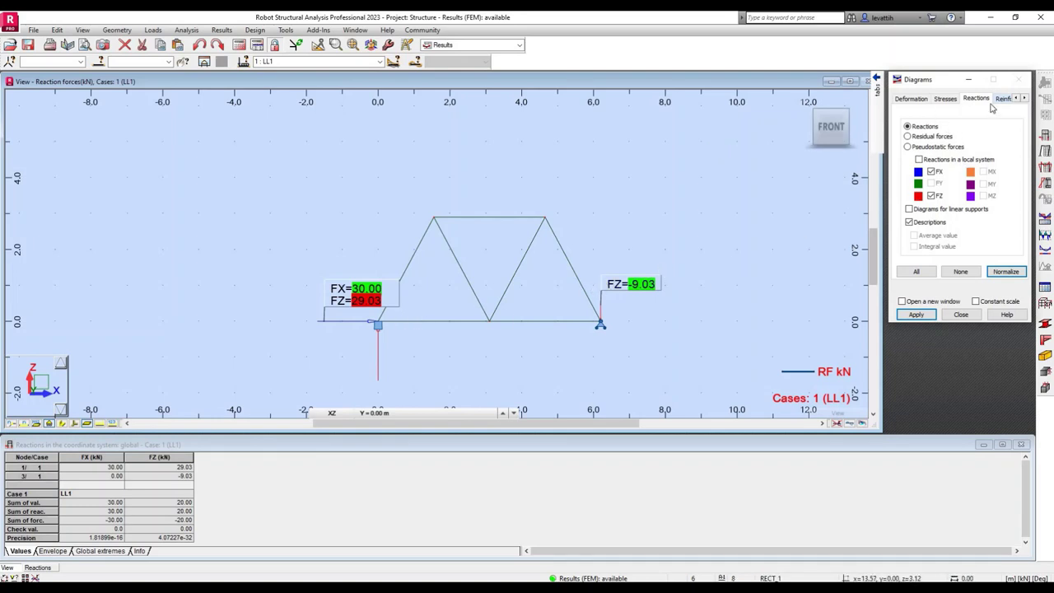
Display the Fx axial force diagram on the truss members.
{"action": "left_click", "coordinate": [903, 99]}
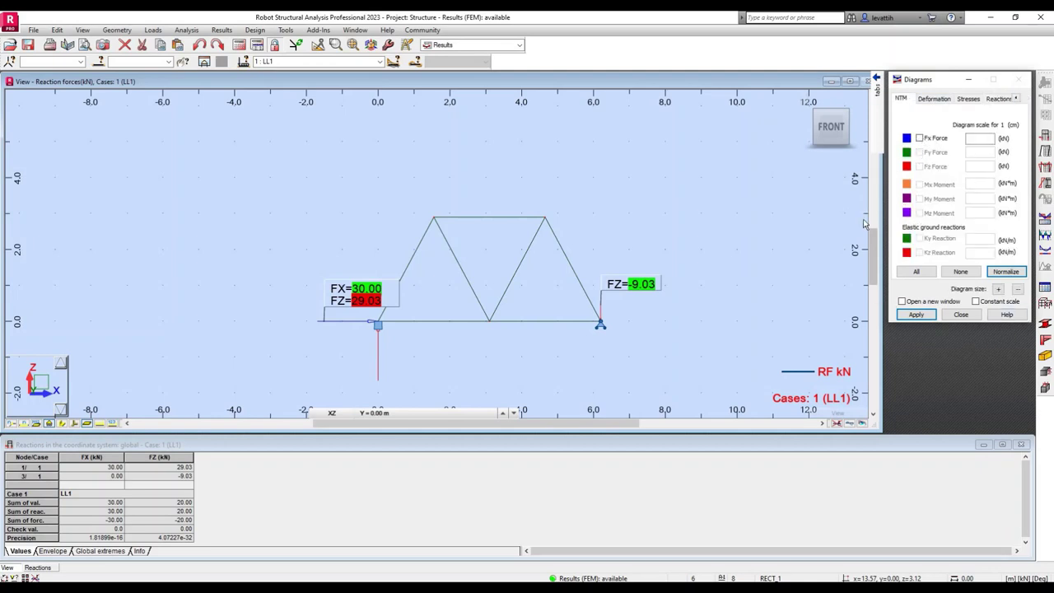
{"action": "left_click", "coordinate": [919, 138]}
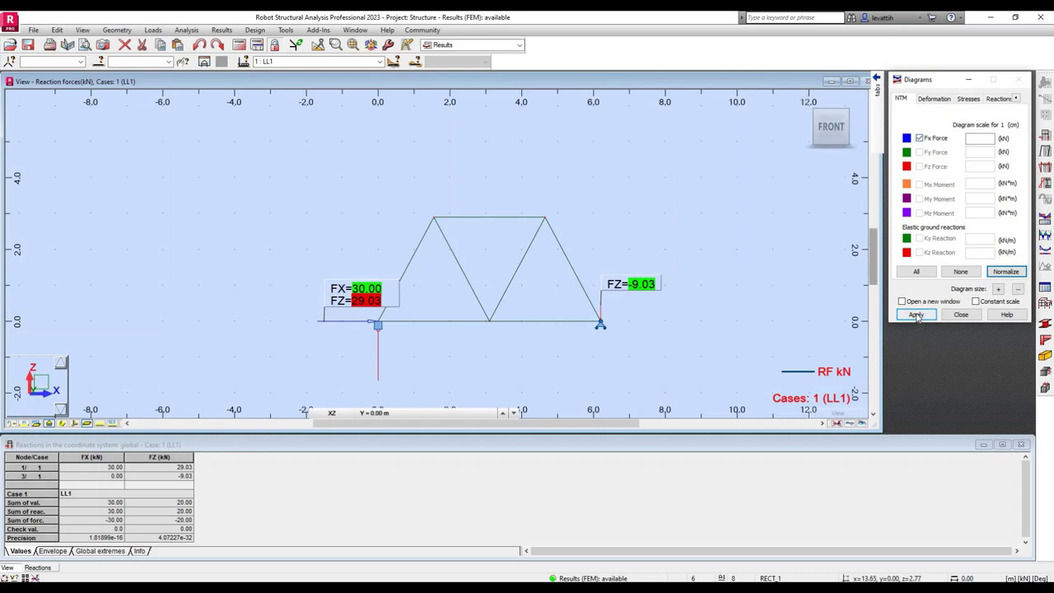
{"action": "left_click", "coordinate": [917, 316]}
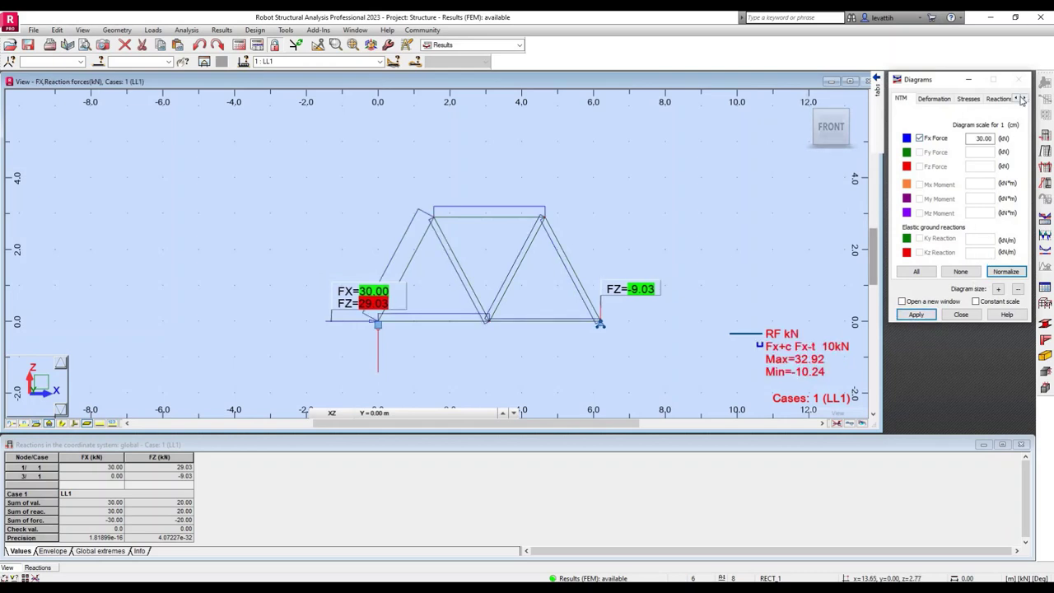
Show the force diagrams with labels, differentiated positive and negative values, and filled areas.
{"action": "left_click", "coordinate": [1023, 99]}
{"action": "left_click", "coordinate": [1023, 99]}
{"action": "left_click", "coordinate": [1024, 99]}
{"action": "left_click", "coordinate": [993, 99]}
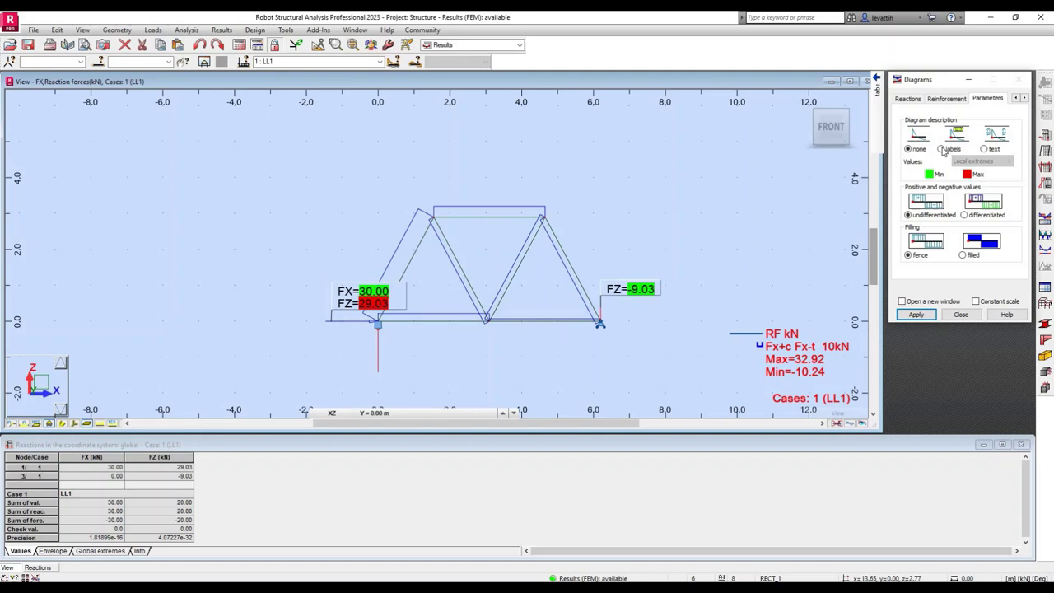
{"action": "key", "text": "alt+l"}
{"action": "key", "text": "alt+d"}
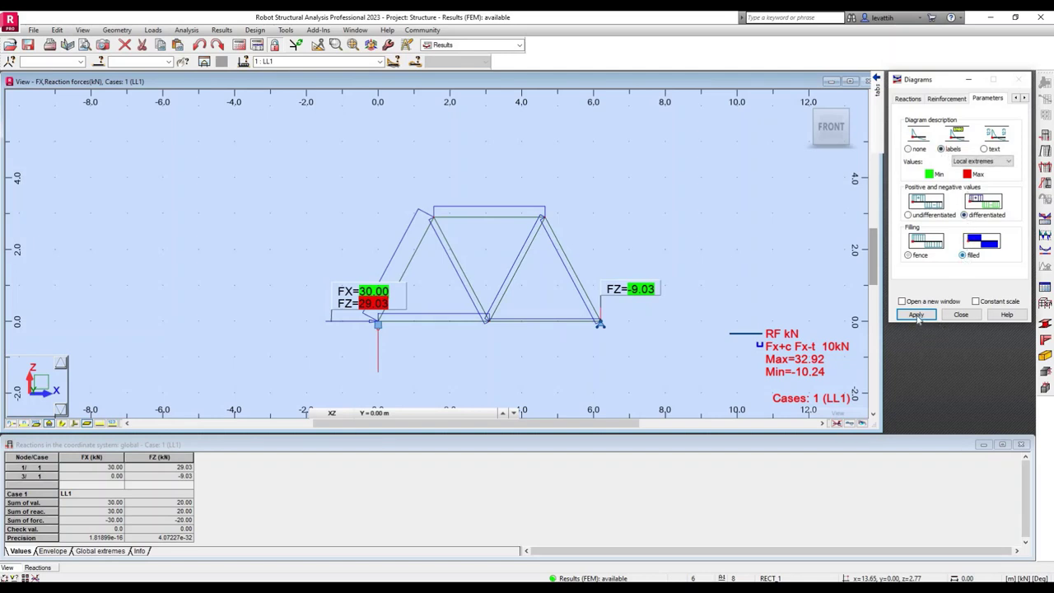
{"action": "left_click", "coordinate": [918, 317]}
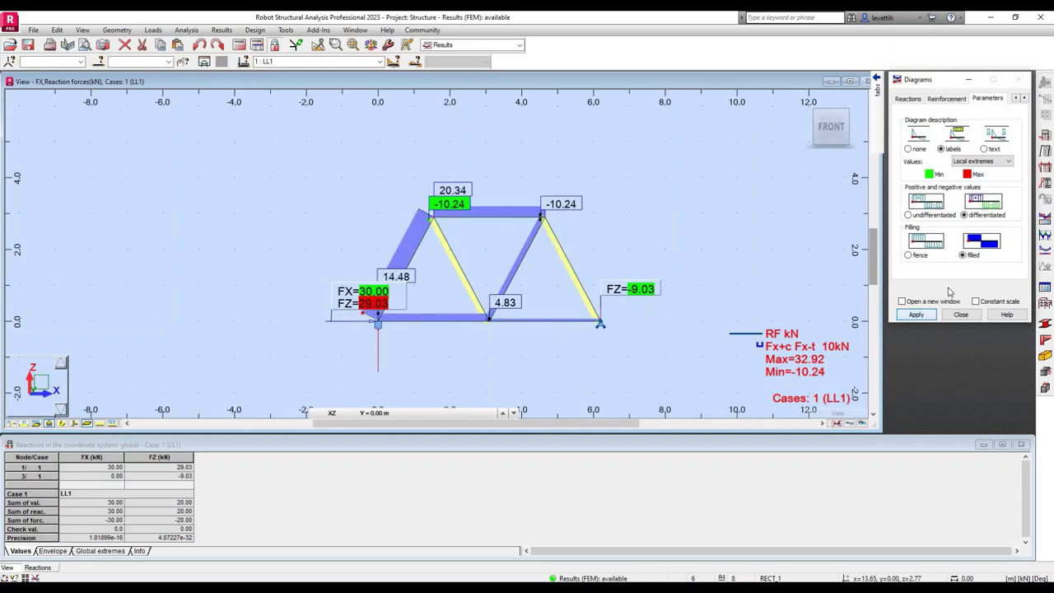
Increase the size of the Fx force diagram to a scale of 15 kN per 1 cm and inspect the member forces.
{"action": "left_click", "coordinate": [1016, 98]}
{"action": "left_click", "coordinate": [1016, 98]}
{"action": "left_click", "coordinate": [1017, 98]}
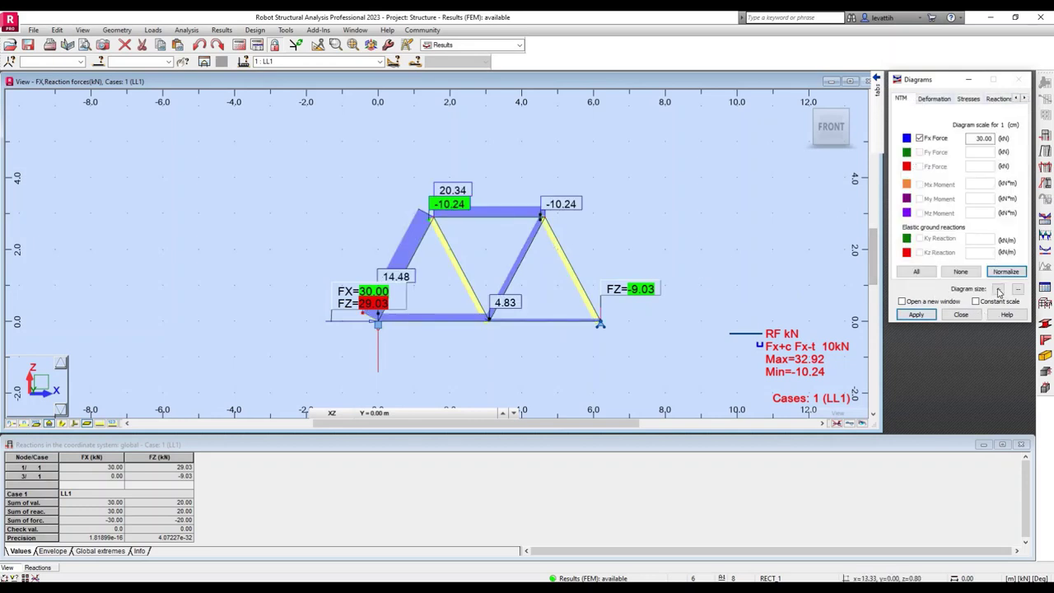
{"action": "left_click", "coordinate": [998, 290]}
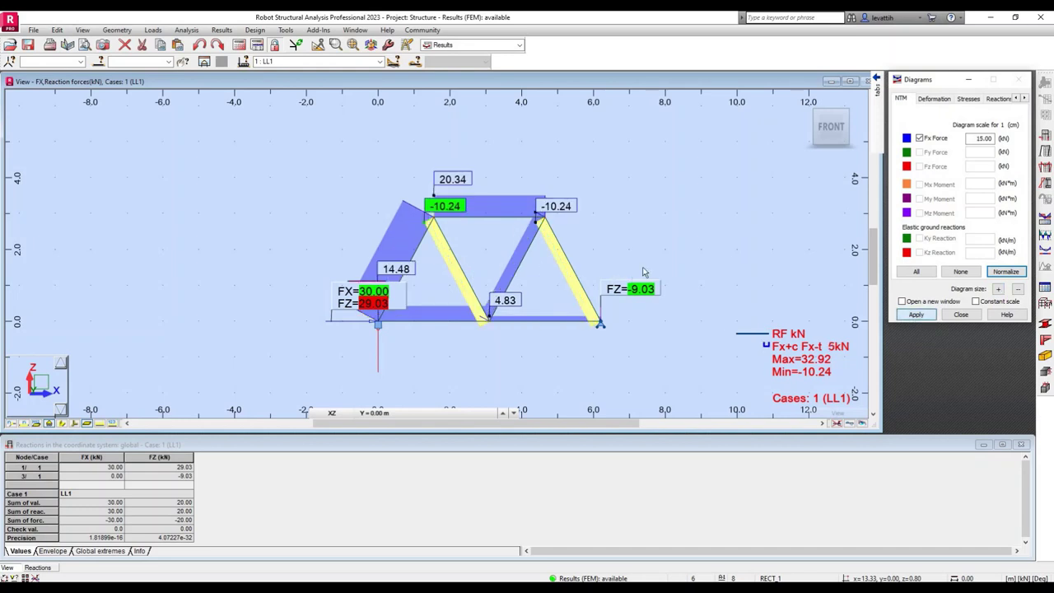
{"action": "scroll", "coordinate": [699, 219], "scroll_direction": "up", "scroll_amount": 1}
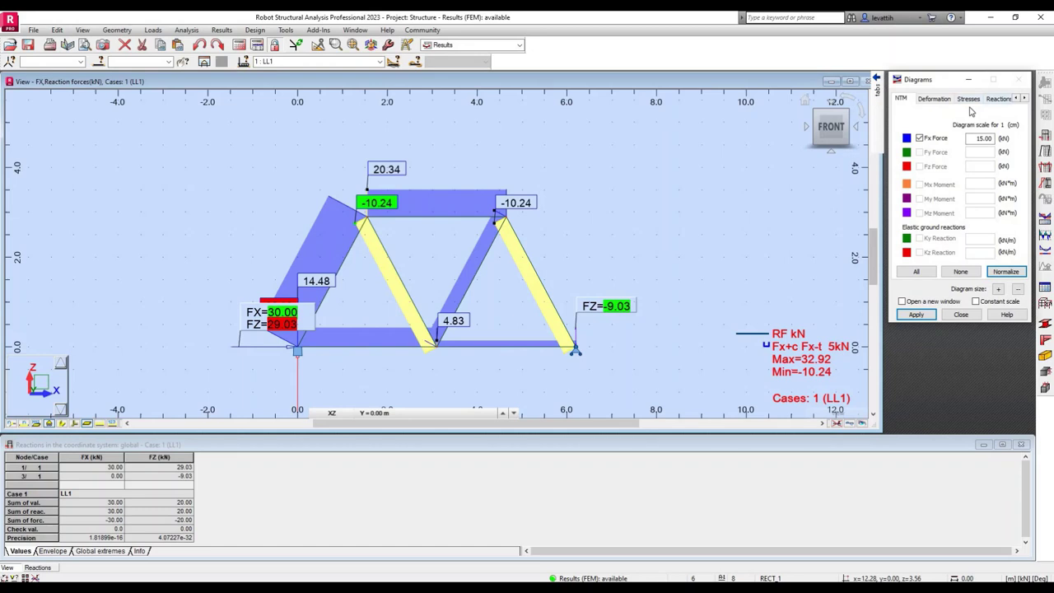
Turn off the FX and FZ reactions and their descriptions in the diagram display.
{"action": "left_click", "coordinate": [998, 99]}
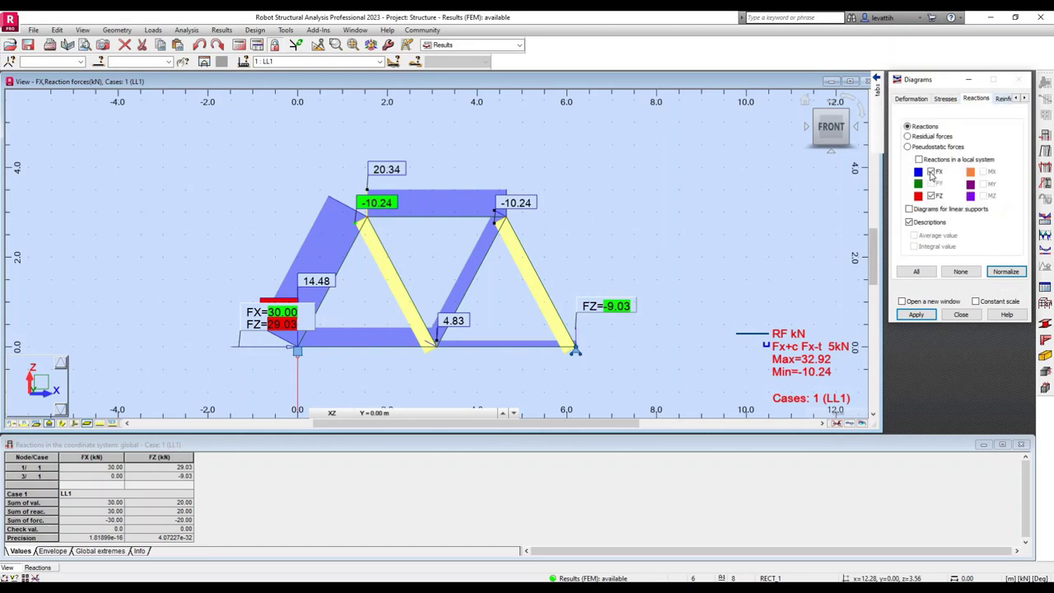
{"action": "left_click", "coordinate": [931, 197]}
{"action": "left_click", "coordinate": [916, 315]}
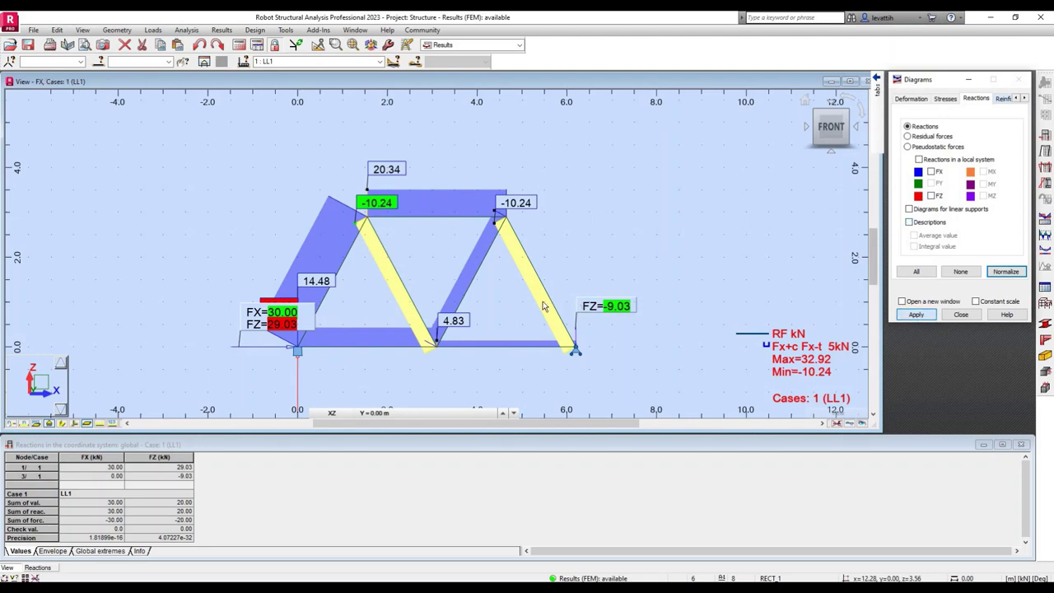